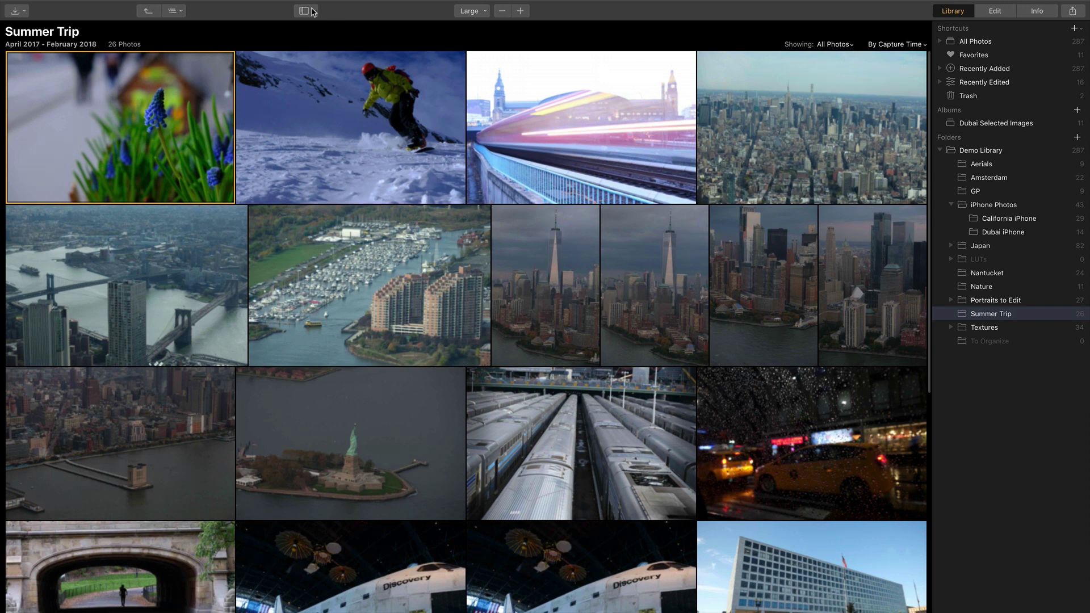
Step: Start an image import with File > Import Images...
{"action": "mouse_move", "coordinate": [141, 3]}
{"action": "left_click", "coordinate": [87, 6]}
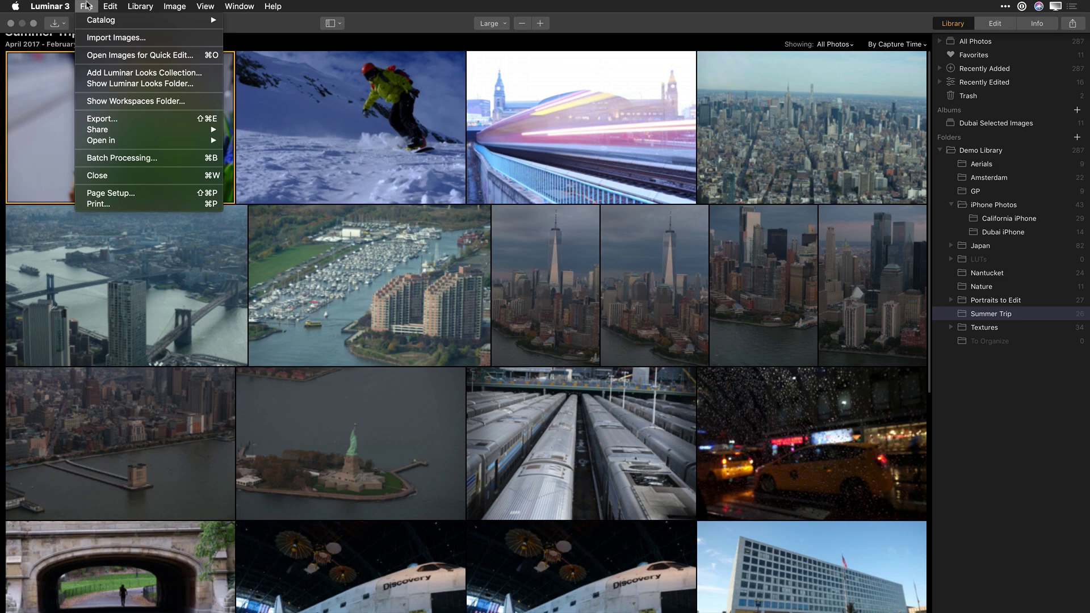
{"action": "left_click", "coordinate": [99, 60]}
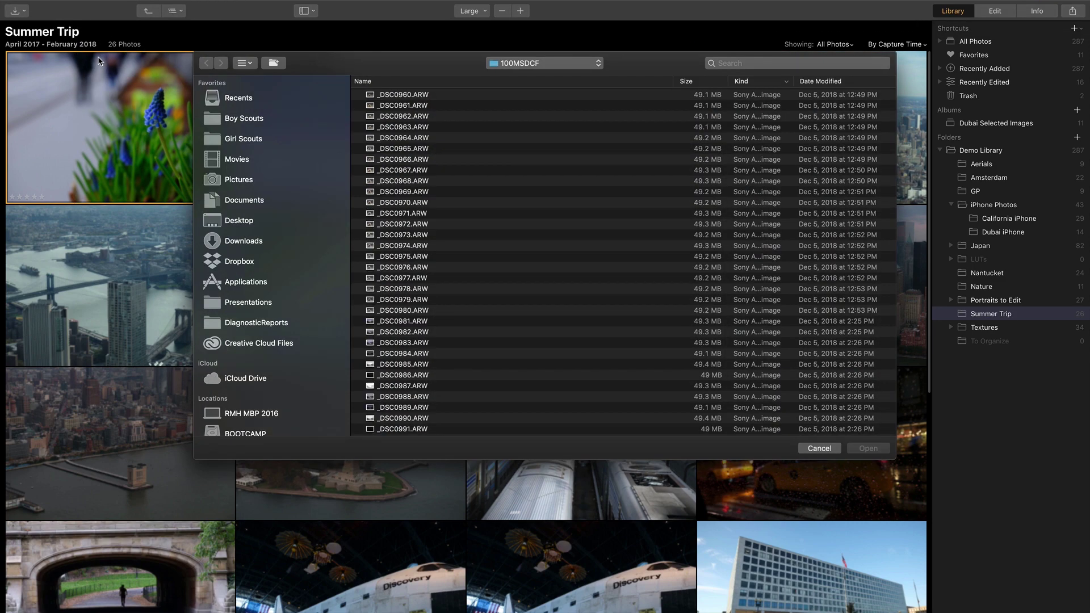
Step: Select the raw files from _DSC0960.ARW through _DSC1542.ARW in 100MSDCF
{"action": "scroll", "coordinate": [488, 147], "scroll_direction": "up", "scroll_amount": 2}
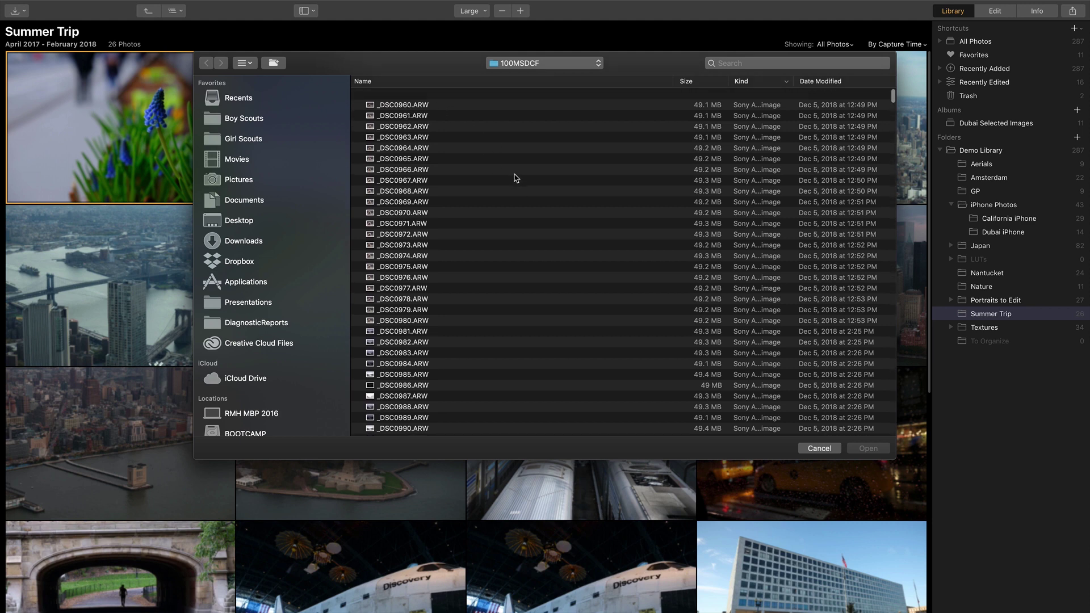
{"action": "left_click", "coordinate": [435, 95]}
{"action": "scroll", "coordinate": [468, 134], "scroll_direction": "down", "scroll_amount": 10}
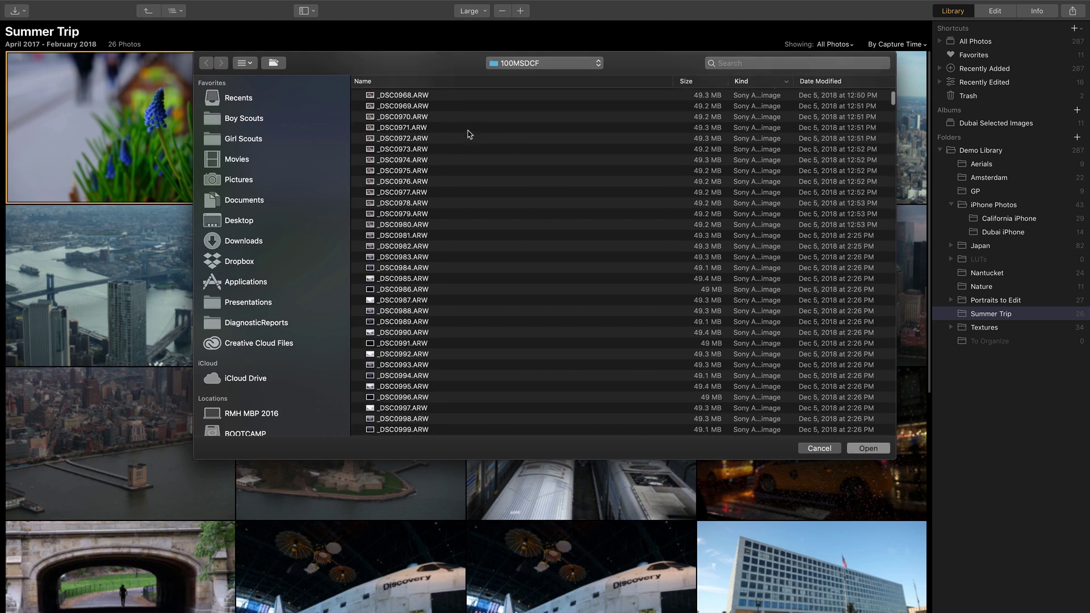
{"action": "scroll", "coordinate": [468, 134], "scroll_direction": "down", "scroll_amount": 20}
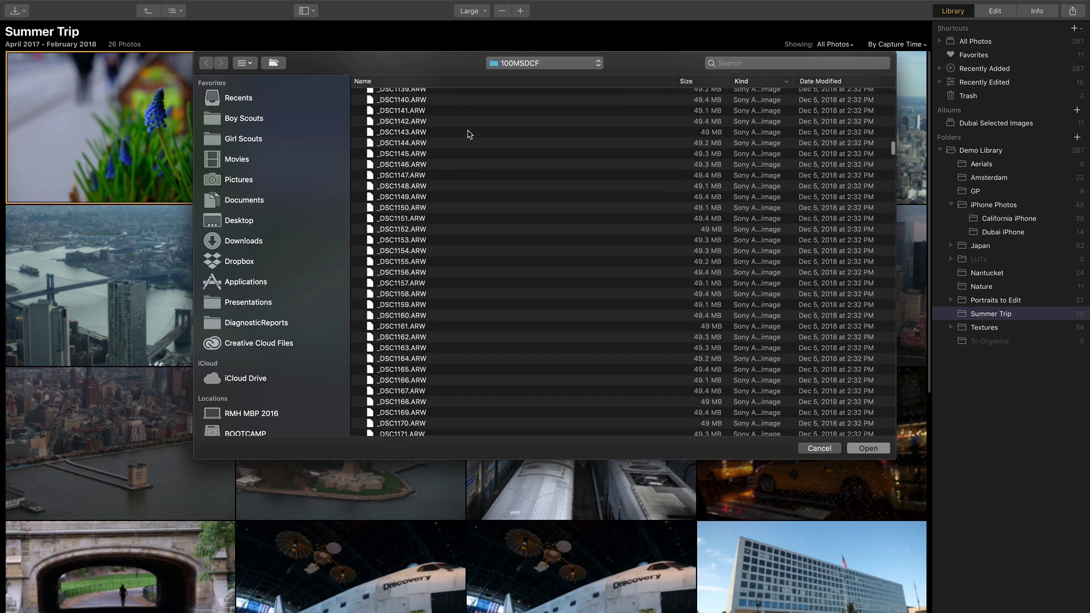
{"action": "scroll", "coordinate": [467, 134], "scroll_direction": "down", "scroll_amount": 20}
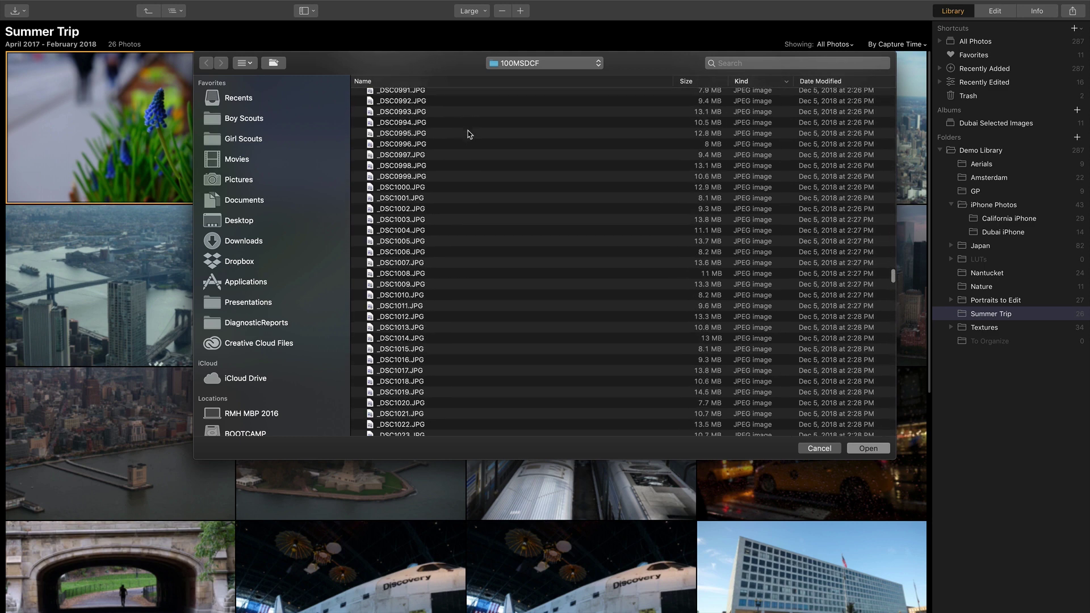
{"action": "scroll", "coordinate": [468, 134], "scroll_direction": "up", "scroll_amount": 20}
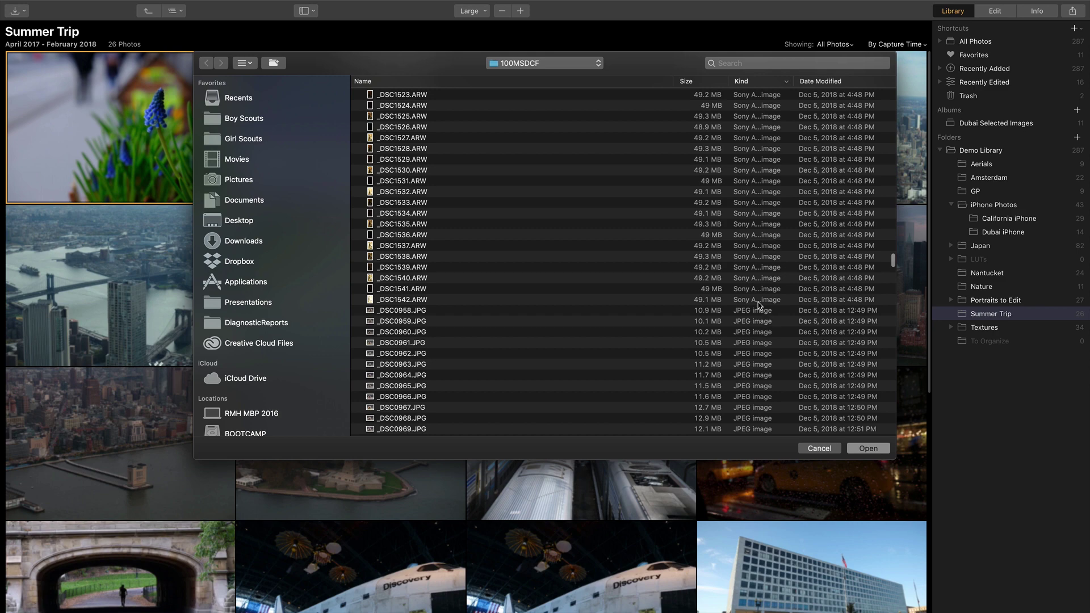
{"action": "left_click", "coordinate": [757, 302], "text": "shift"}
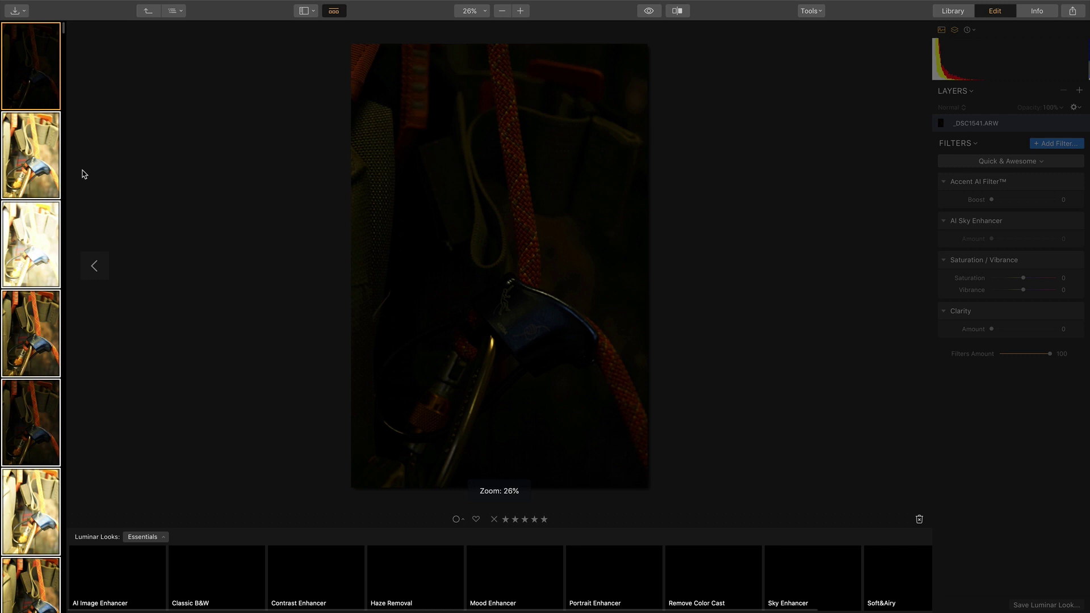
Step: Browse the filmstrip of imported raw shots in the Edit view
{"action": "scroll", "coordinate": [56, 112], "scroll_direction": "down", "scroll_amount": 1}
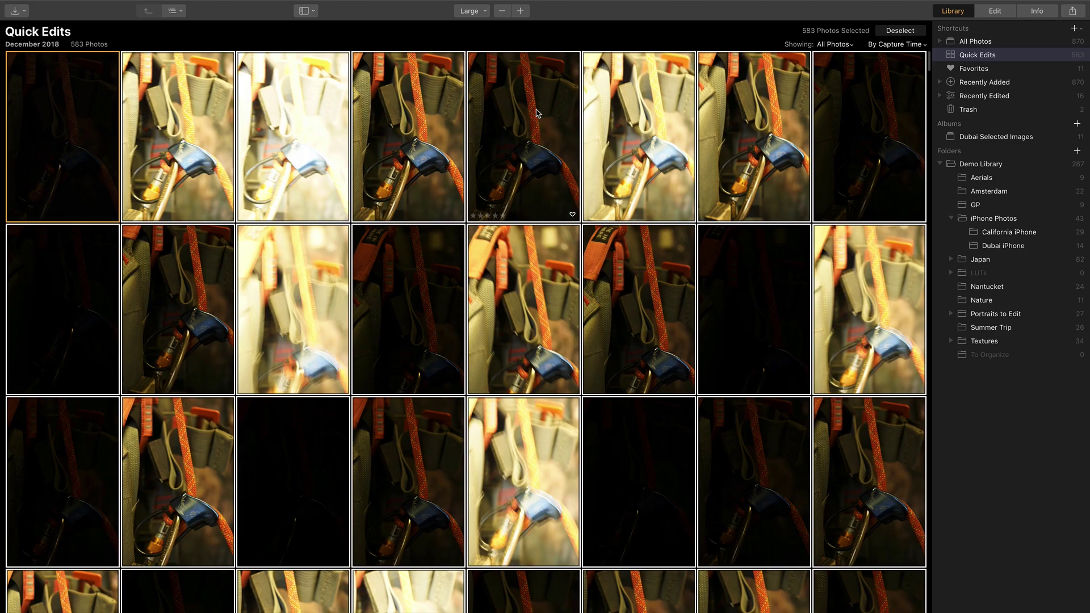
Step: Deselect all photos in the Quick Edits collection with Edit > Deselect All
{"action": "mouse_move", "coordinate": [201, 4]}
{"action": "left_click", "coordinate": [109, 6]}
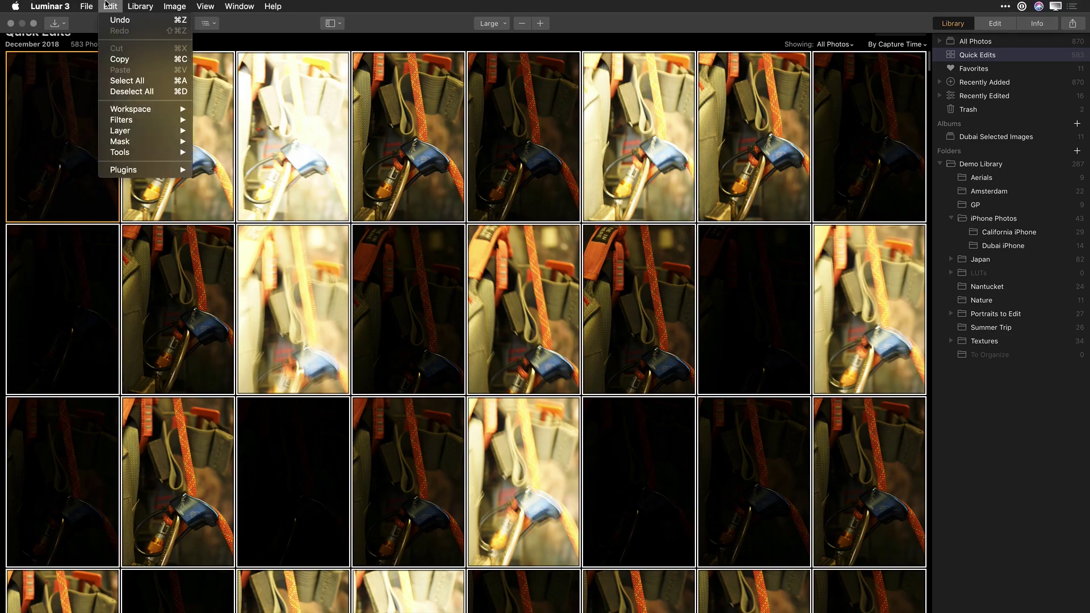
{"action": "left_click", "coordinate": [130, 91]}
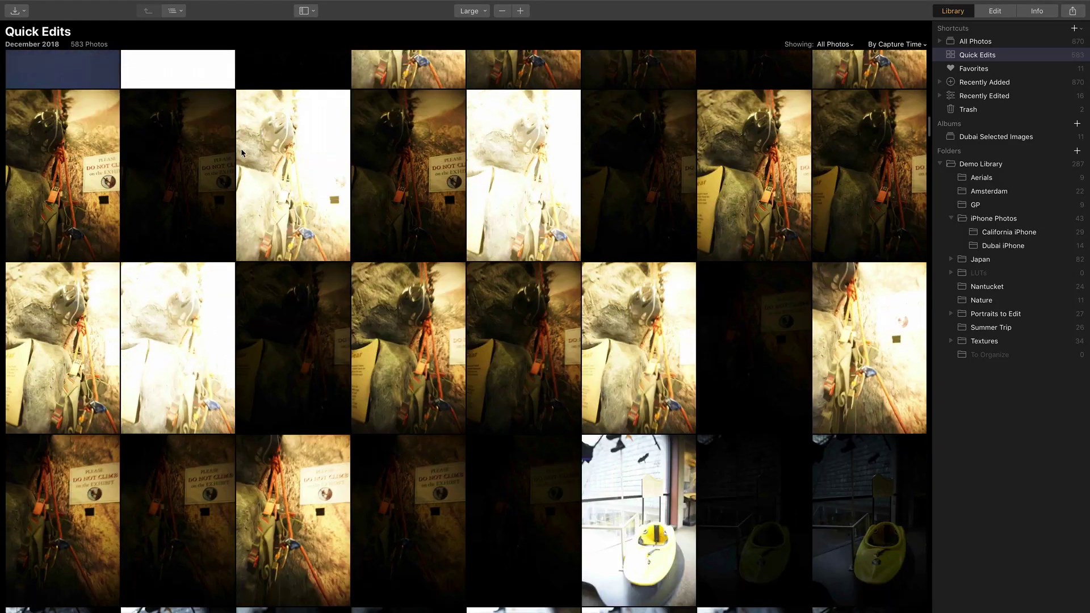
Step: Scroll down to the river photos and select the first good one
{"action": "scroll", "coordinate": [240, 152], "scroll_direction": "down", "scroll_amount": 15}
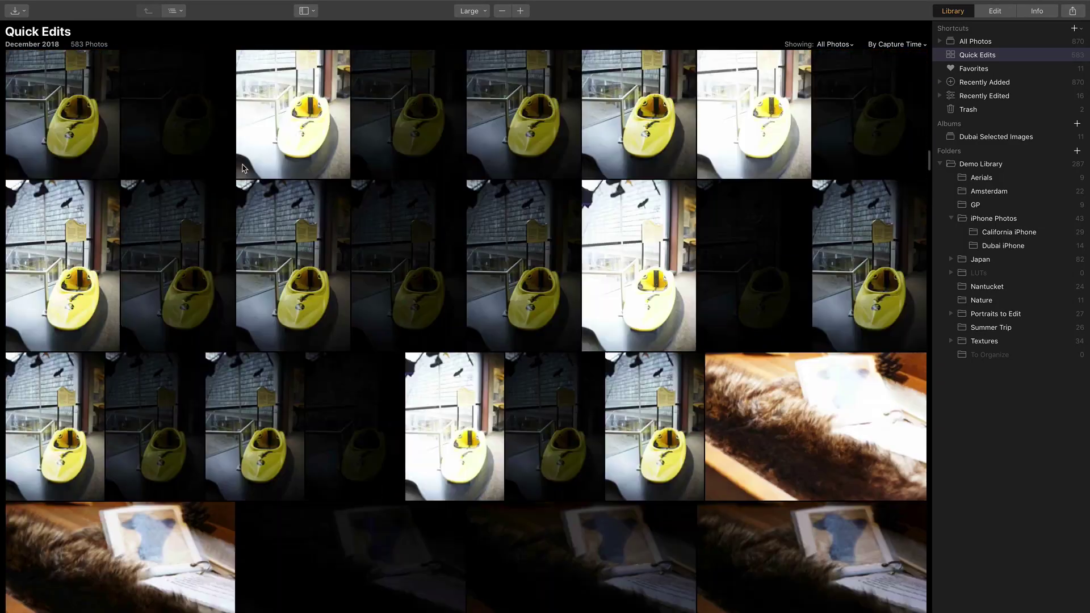
{"action": "scroll", "coordinate": [243, 168], "scroll_direction": "down", "scroll_amount": 15}
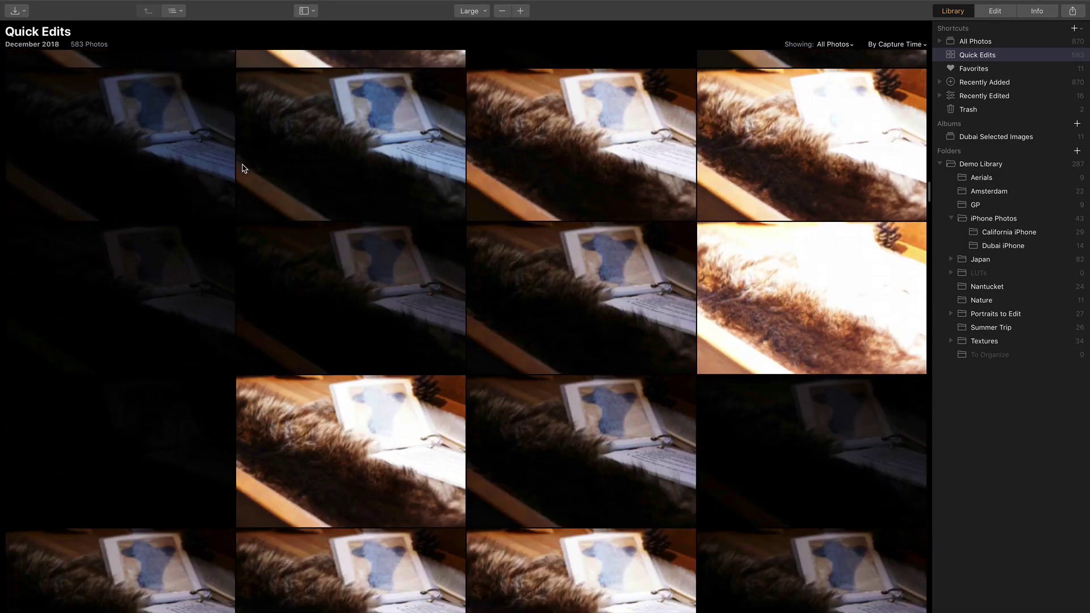
{"action": "scroll", "coordinate": [243, 168], "scroll_direction": "down", "scroll_amount": 5}
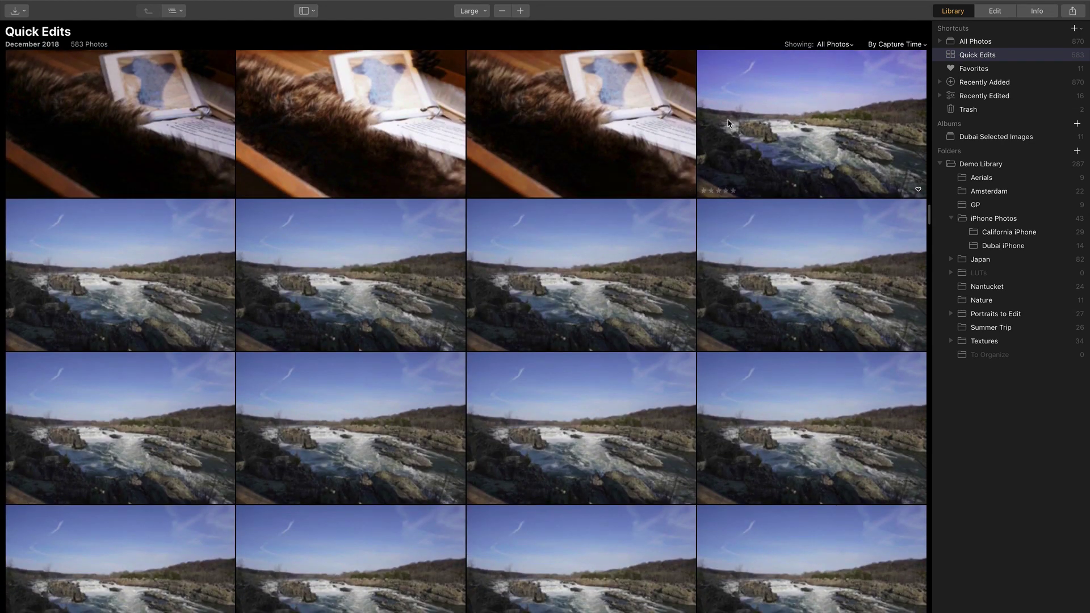
{"action": "left_click", "coordinate": [728, 124]}
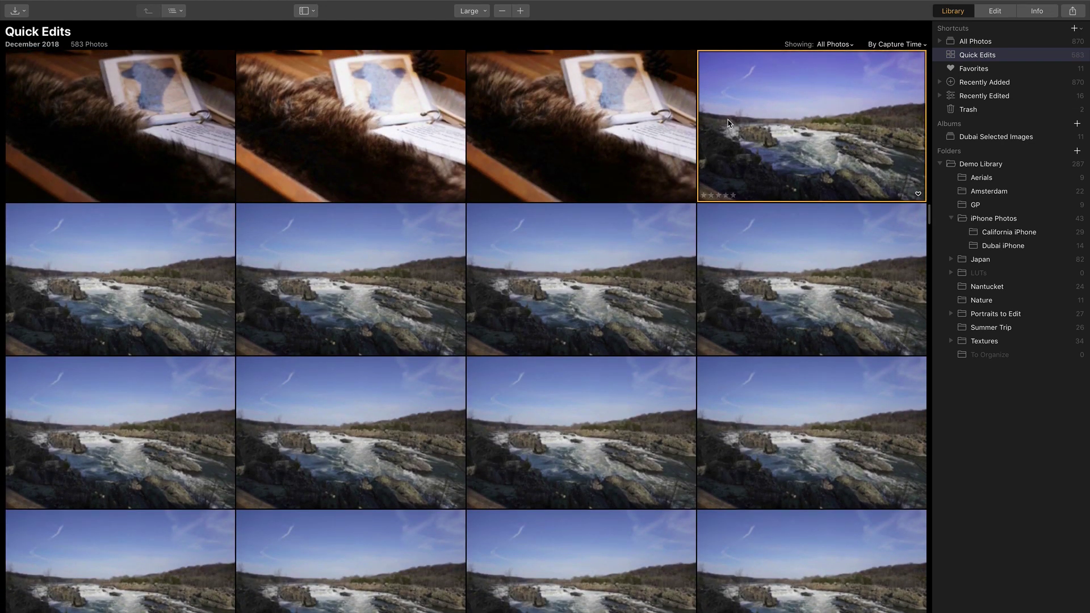
Step: Extend the selection to 43 river photos and flag them as favorites
{"action": "scroll", "coordinate": [728, 123], "scroll_direction": "down", "scroll_amount": 10}
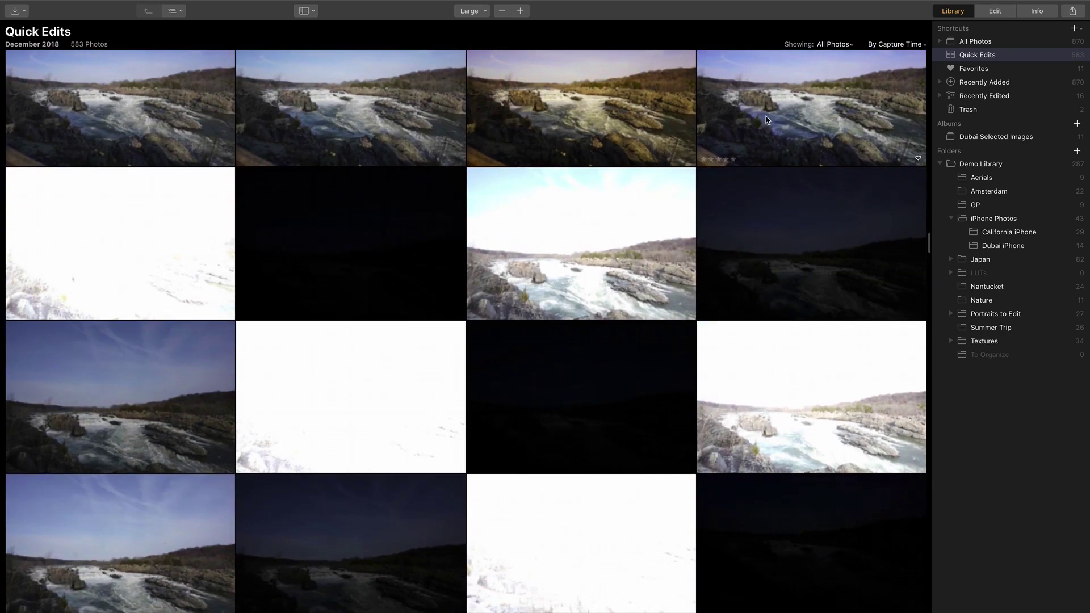
{"action": "left_click", "coordinate": [766, 120], "text": "shift"}
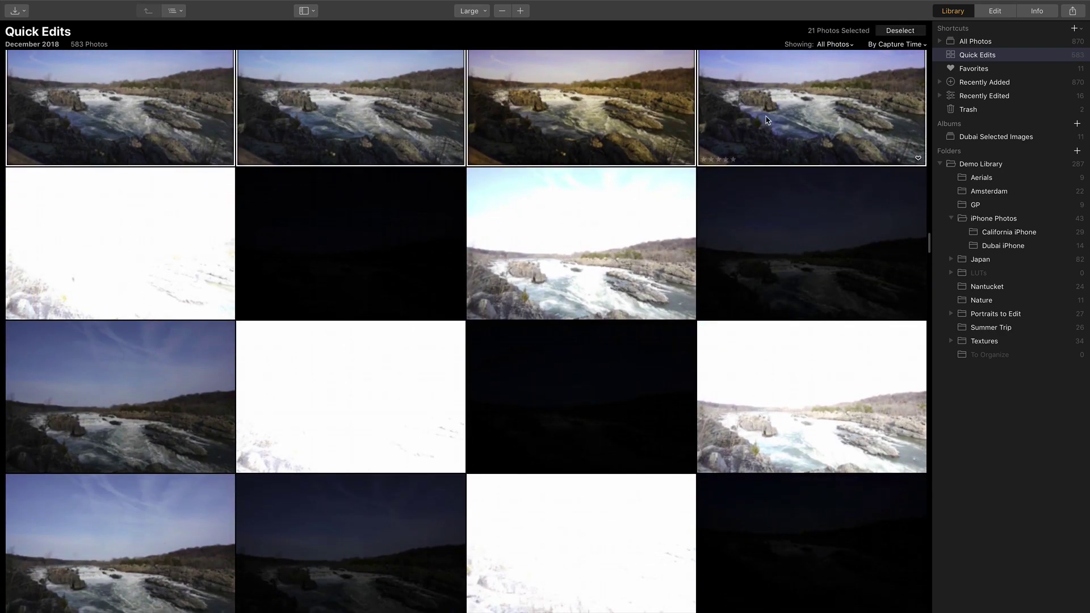
{"action": "scroll", "coordinate": [765, 121], "scroll_direction": "down", "scroll_amount": 10}
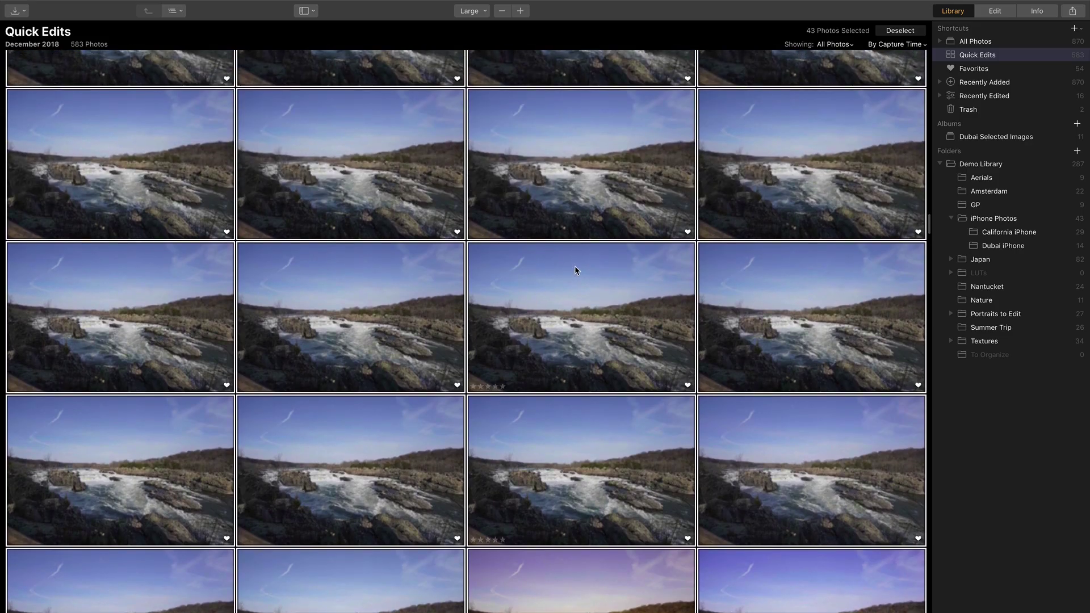
{"action": "key", "text": "u"}
{"action": "key", "text": "p"}
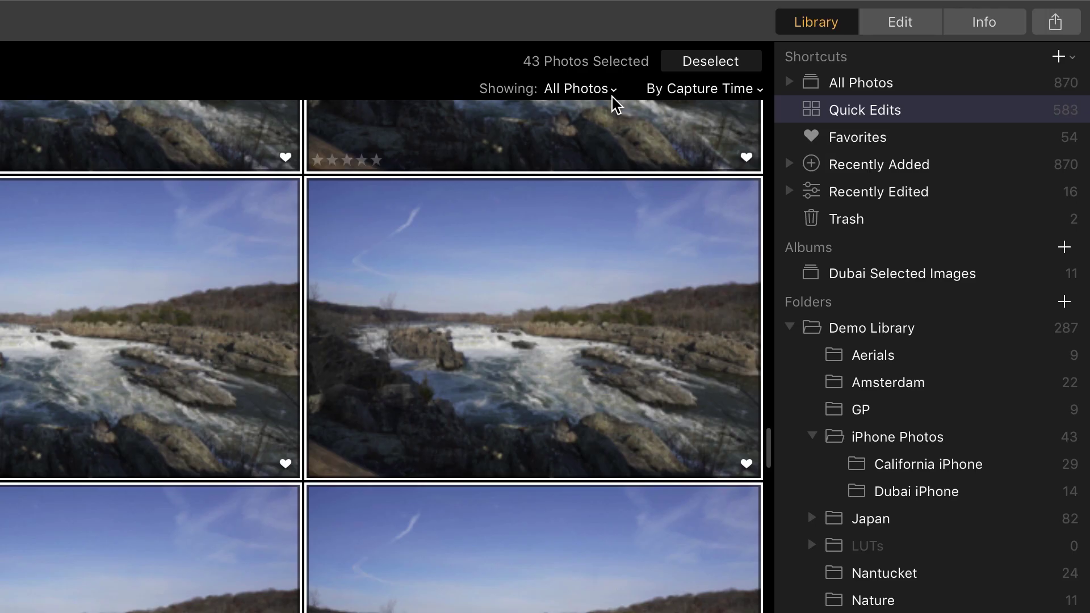
Step: Filter the grid to Unmarked photos and select the last thistle photo
{"action": "left_click", "coordinate": [851, 45]}
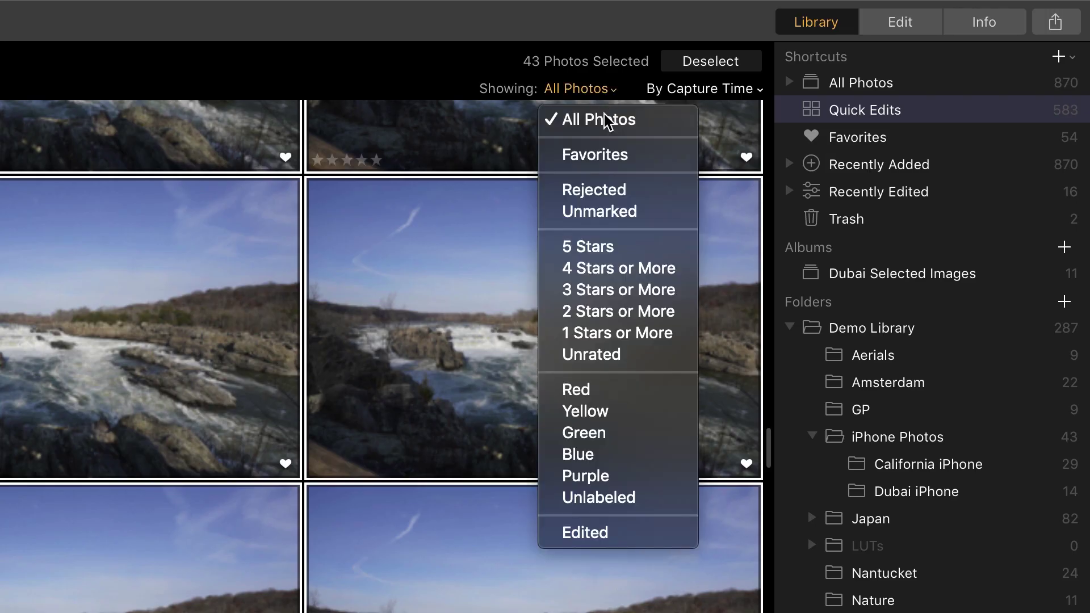
{"action": "left_click", "coordinate": [603, 212]}
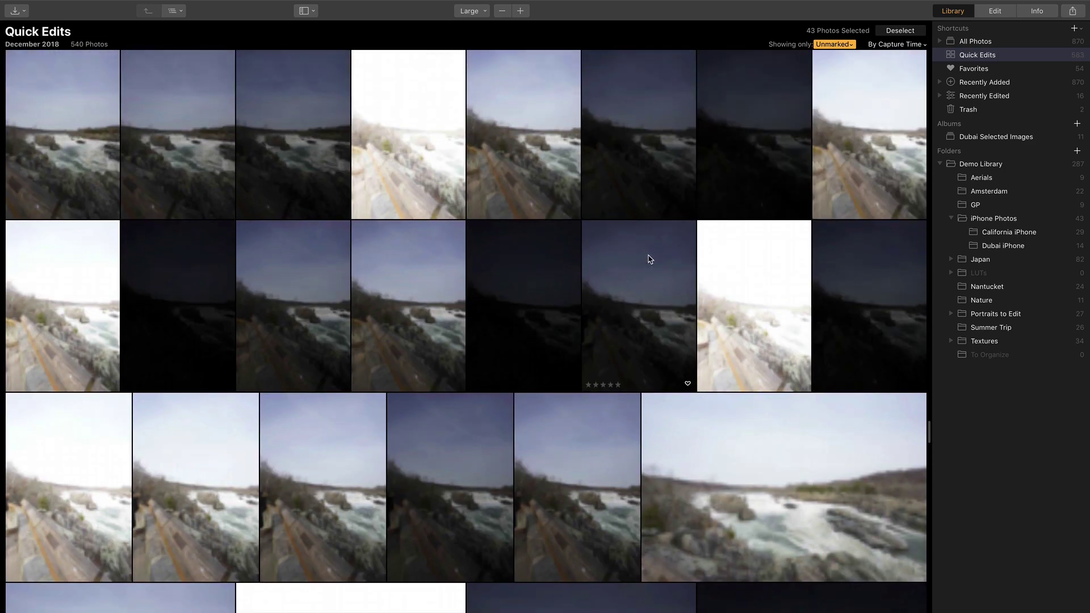
{"action": "scroll", "coordinate": [650, 260], "scroll_direction": "down", "scroll_amount": 10}
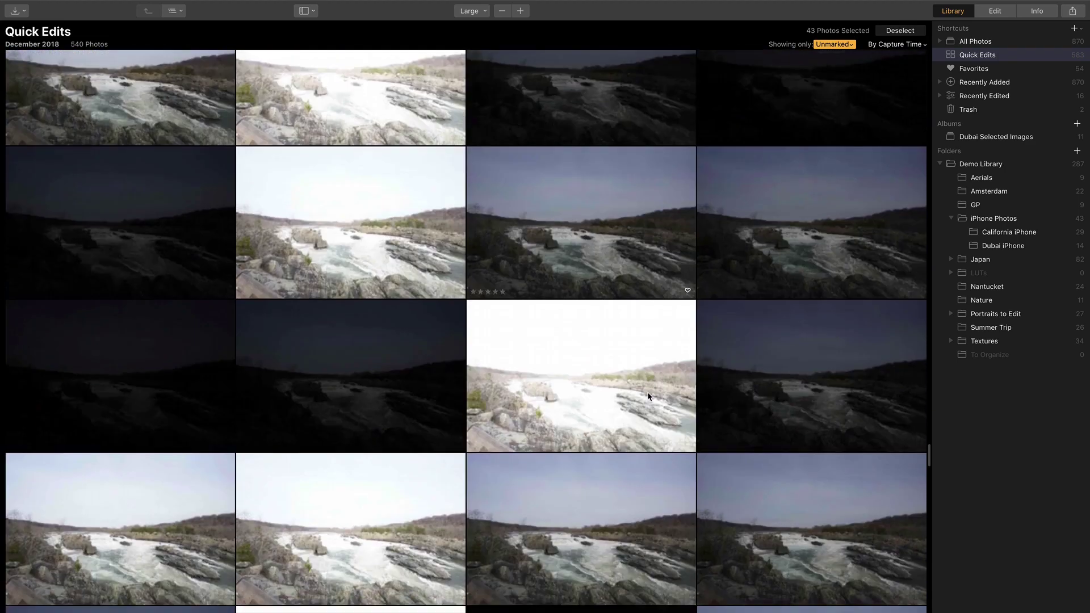
{"action": "scroll", "coordinate": [649, 396], "scroll_direction": "down", "scroll_amount": 15}
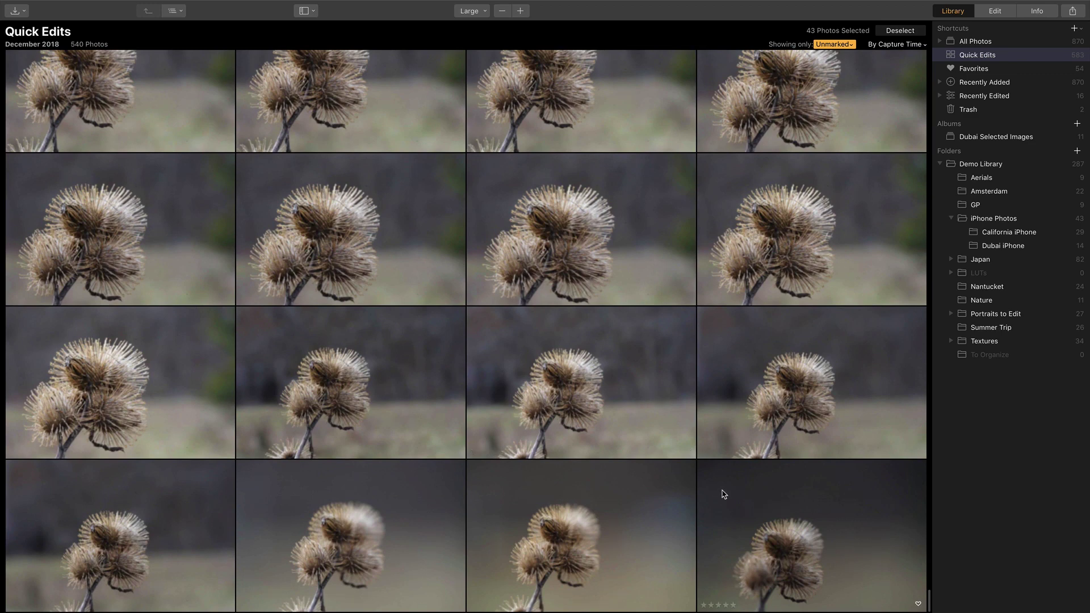
{"action": "left_click", "coordinate": [744, 520]}
Step: Select the 21 thistle photos and flag them as favorites
{"action": "scroll", "coordinate": [744, 519], "scroll_direction": "up", "scroll_amount": 3}
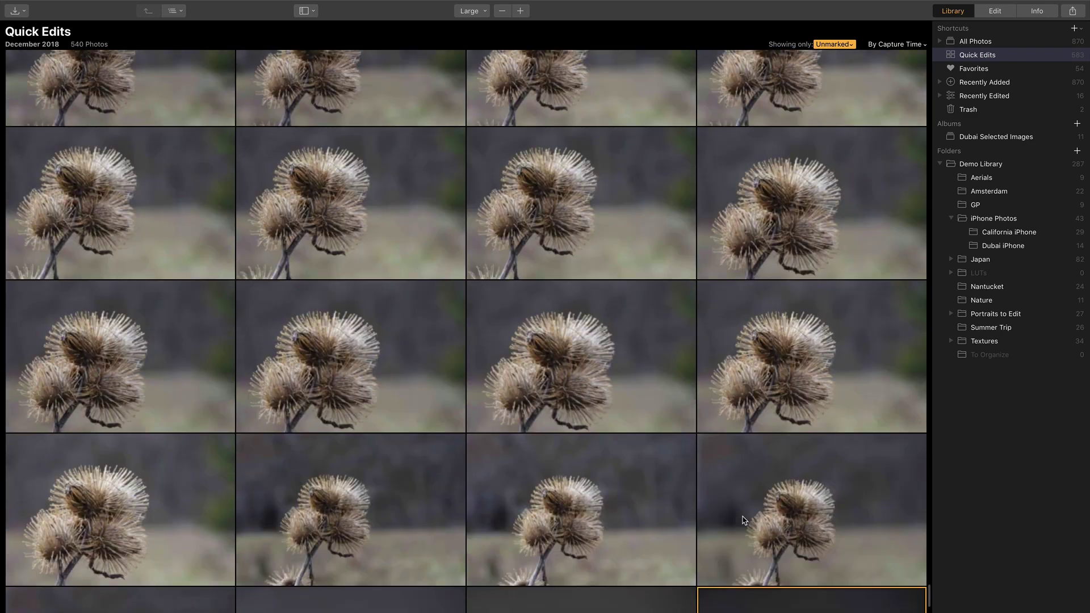
{"action": "scroll", "coordinate": [744, 520], "scroll_direction": "up", "scroll_amount": 3}
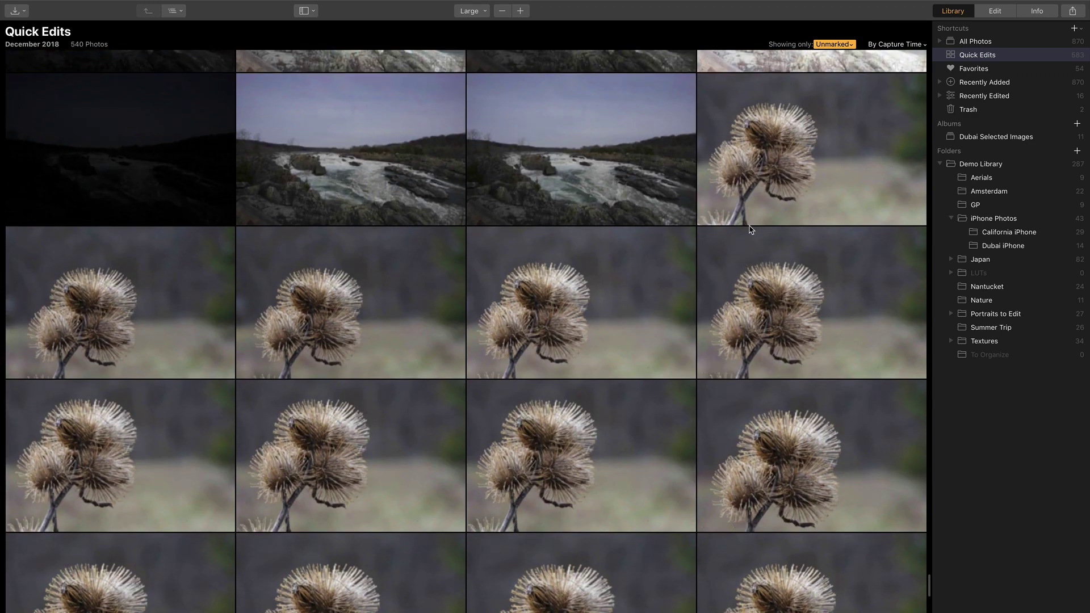
{"action": "left_click", "coordinate": [748, 199], "text": "shift"}
{"action": "key", "text": "p"}
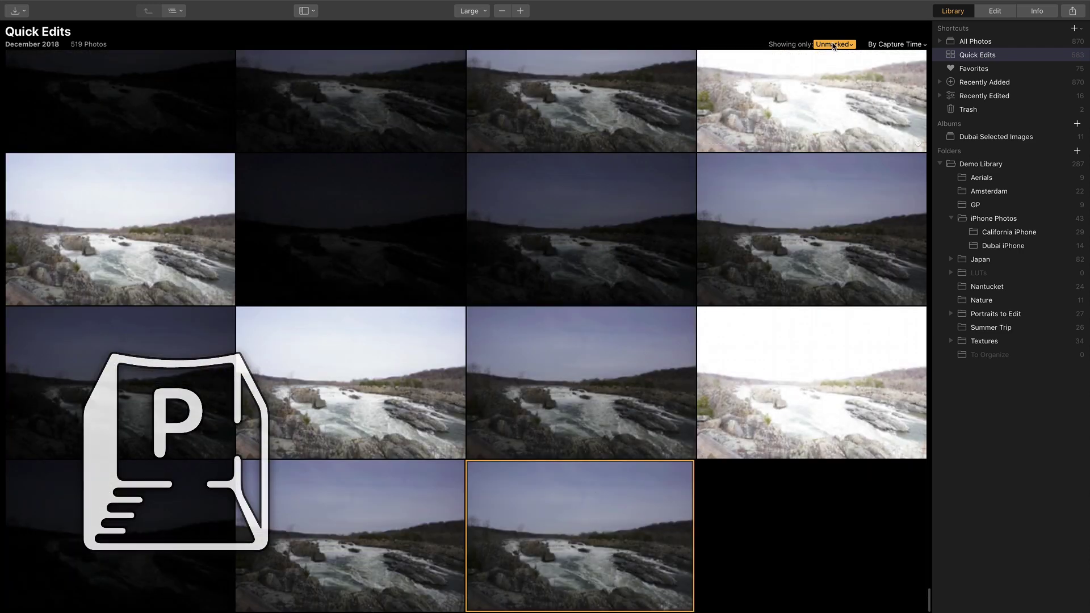
Step: Select all 519 remaining unmarked photos and remove them
{"action": "left_click", "coordinate": [819, 128]}
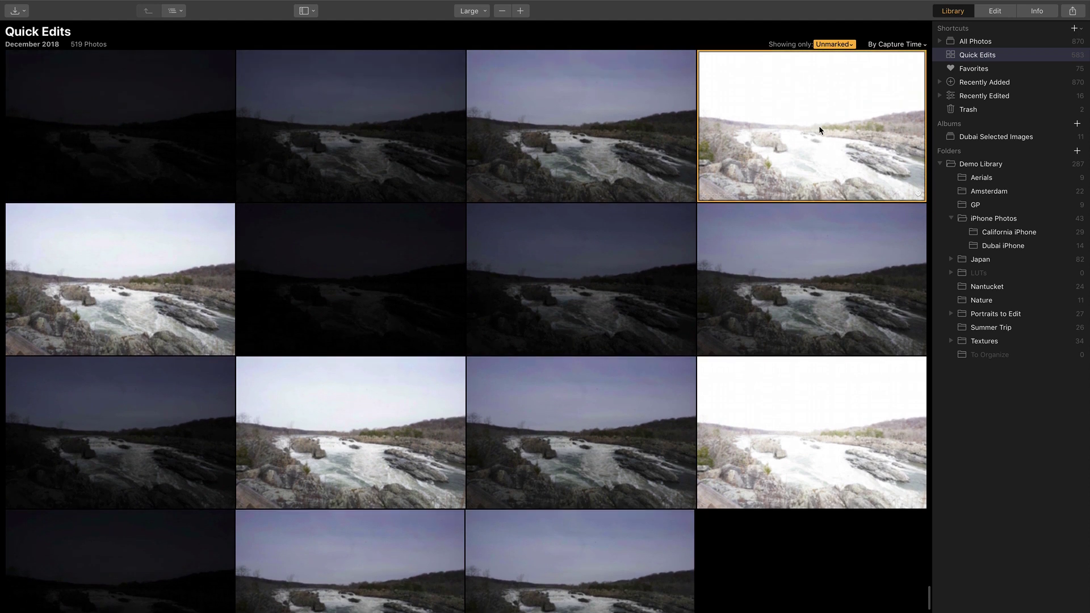
{"action": "key", "text": "super+a"}
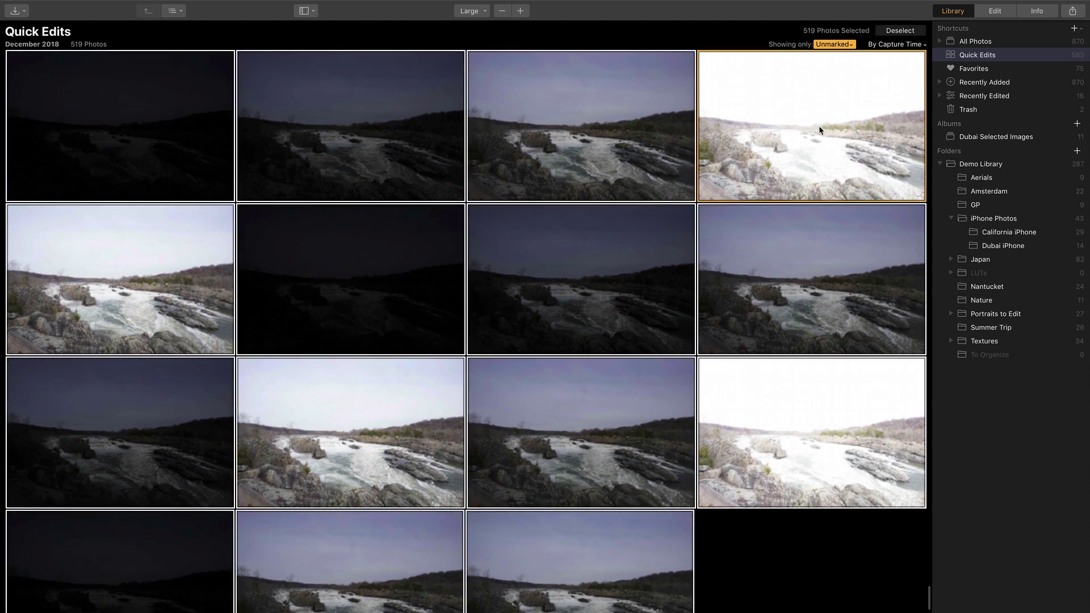
{"action": "key", "text": "x"}
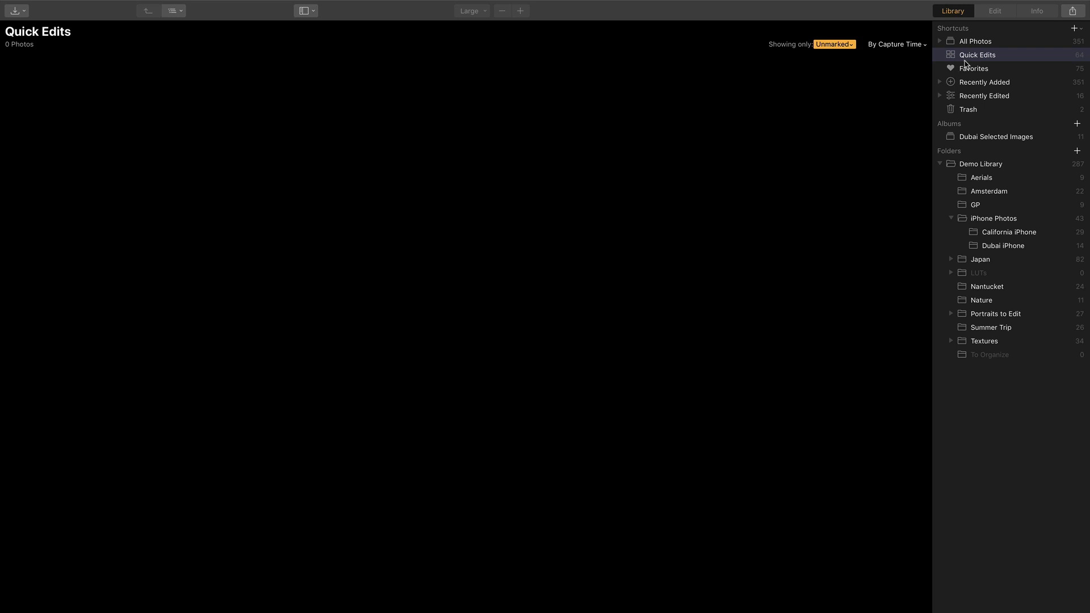
{"action": "left_click", "coordinate": [847, 46]}
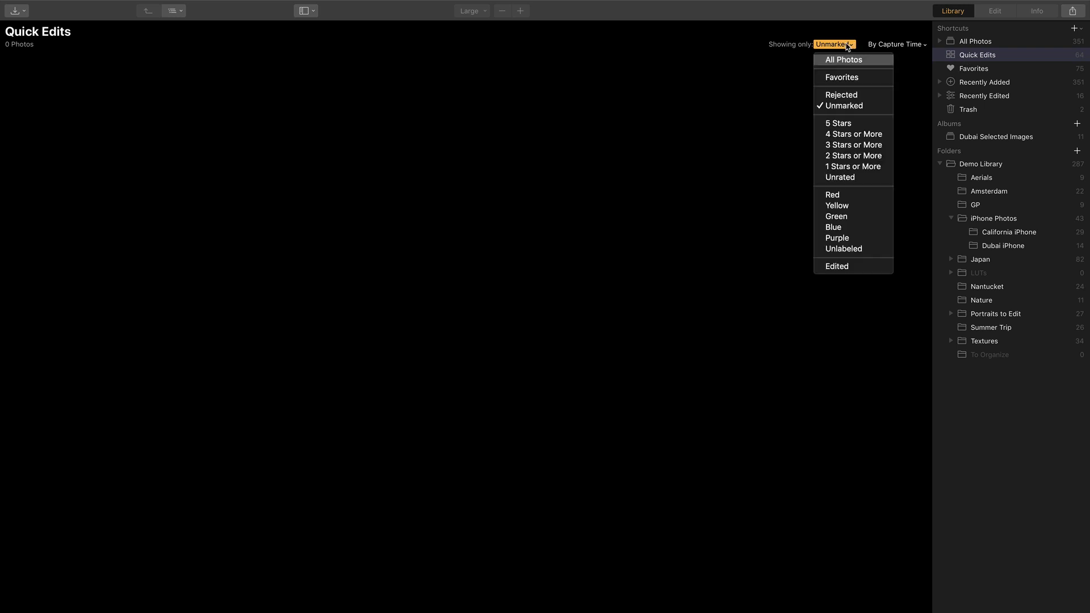
Step: Show only Favorites and enlarge the thumbnails to Largest
{"action": "left_click", "coordinate": [841, 78]}
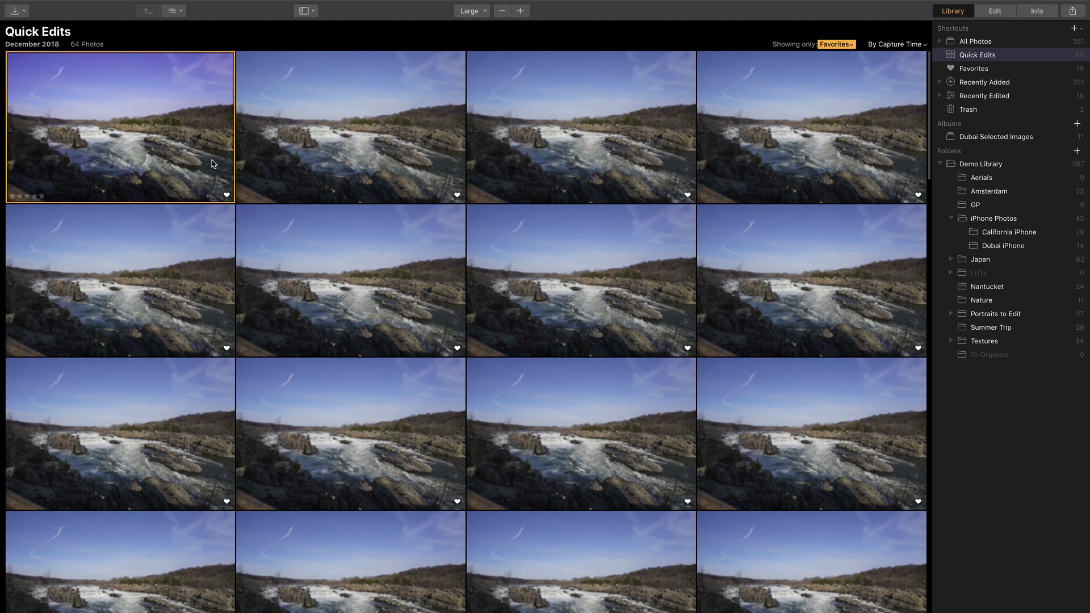
{"action": "left_click", "coordinate": [520, 11]}
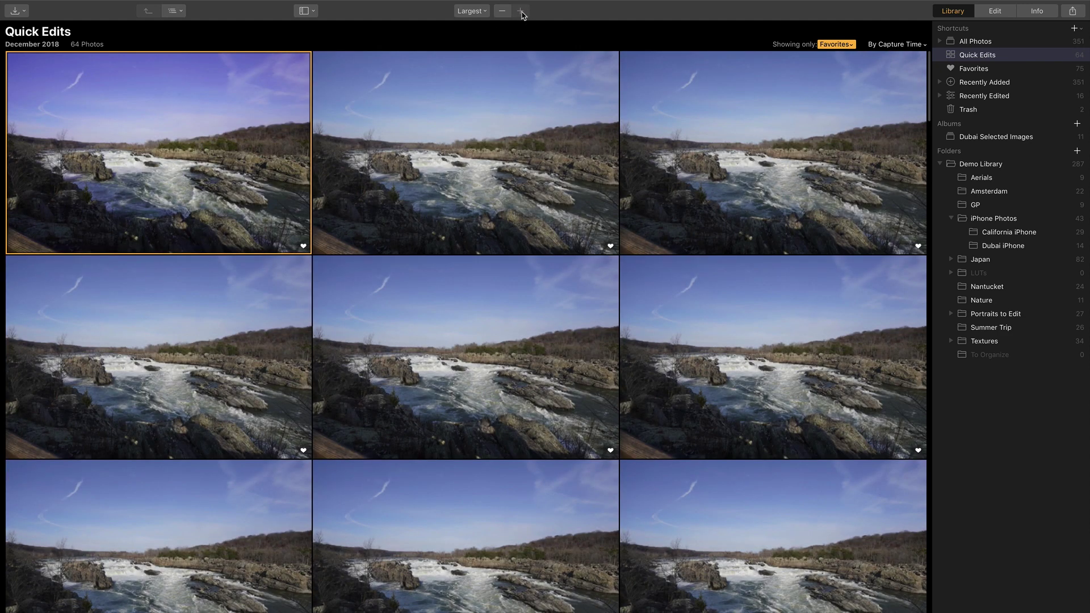
{"action": "left_click", "coordinate": [521, 11]}
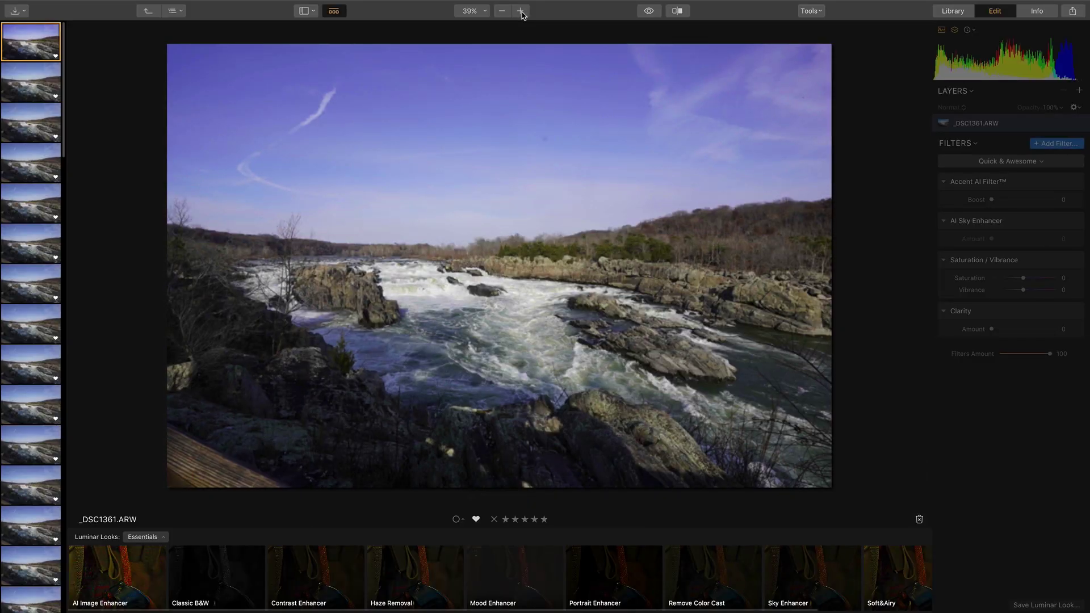
Step: Rate the first and sixth river photos five stars in Edit
{"action": "key", "text": "5"}
{"action": "key", "text": "Right"}
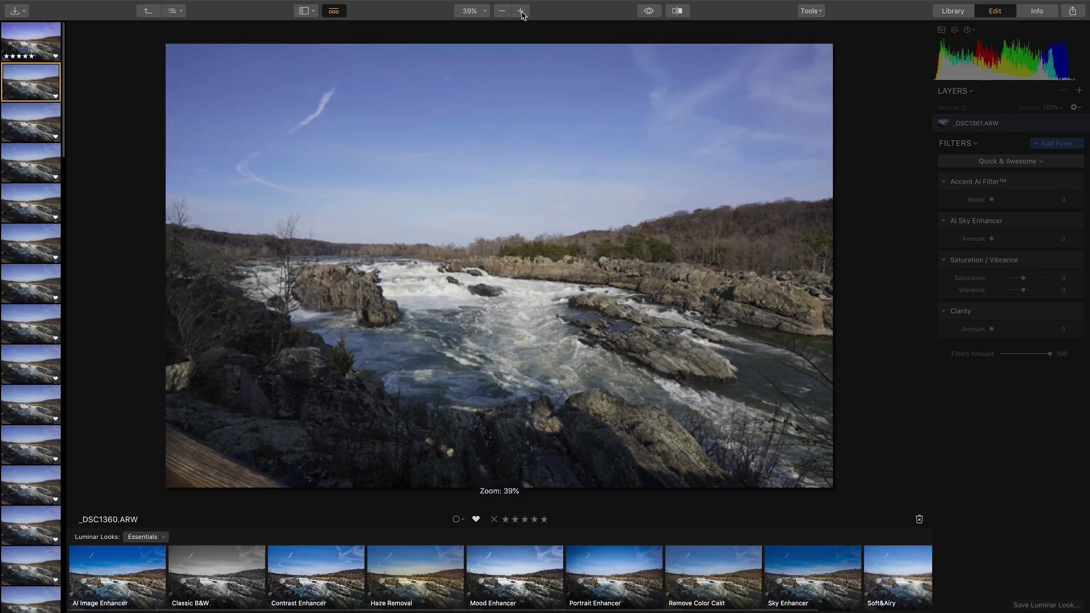
{"action": "key", "text": "Right"}
{"action": "key", "text": "Right"}
{"action": "key", "text": "Right"}
{"action": "key", "text": "Right"}
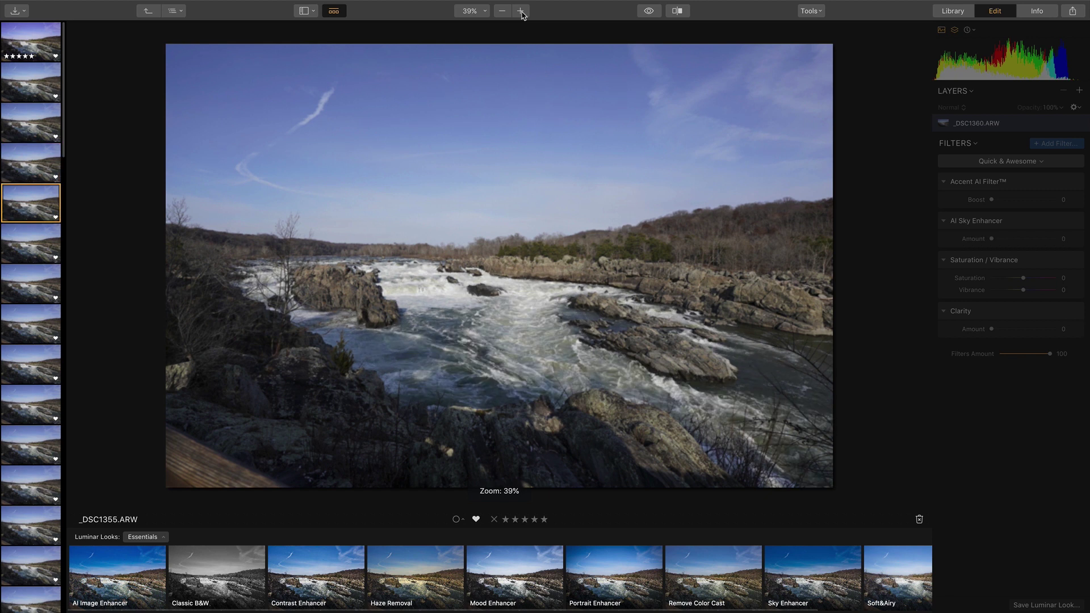
{"action": "key", "text": "5"}
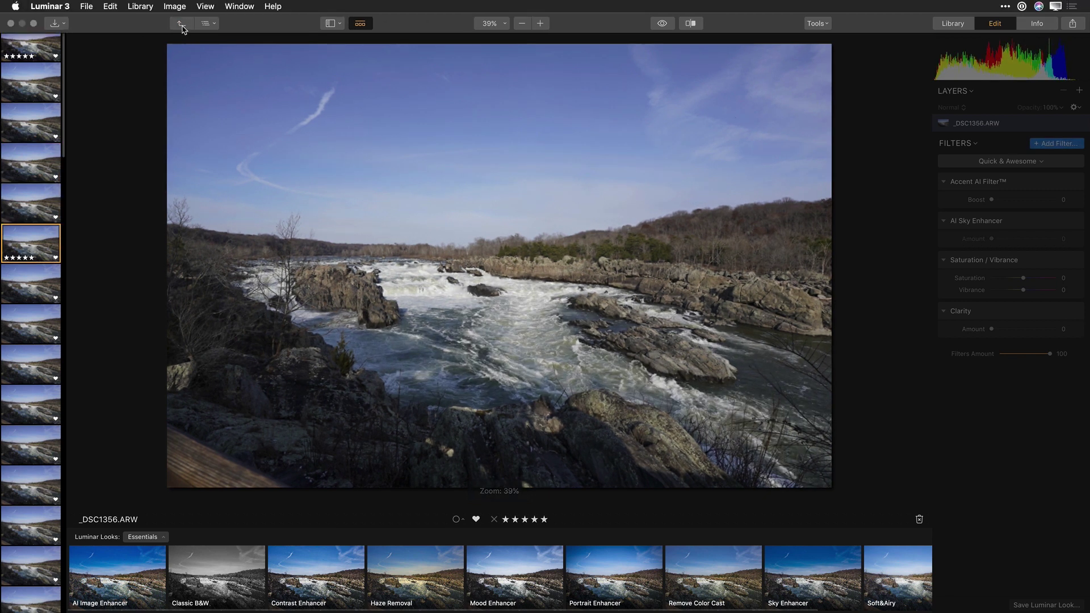
Step: Back in the favorites grid, rate the middle and right-hand river shots five stars
{"action": "left_click", "coordinate": [181, 23]}
{"action": "scroll", "coordinate": [431, 198], "scroll_direction": "down", "scroll_amount": 10}
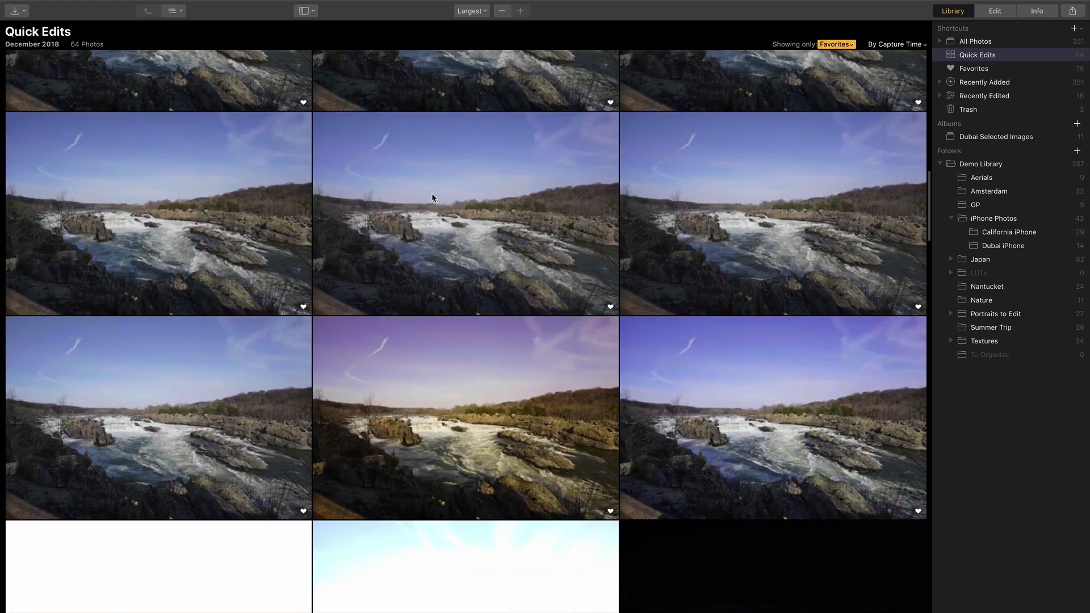
{"action": "scroll", "coordinate": [431, 198], "scroll_direction": "down", "scroll_amount": 1}
{"action": "left_click", "coordinate": [410, 340]}
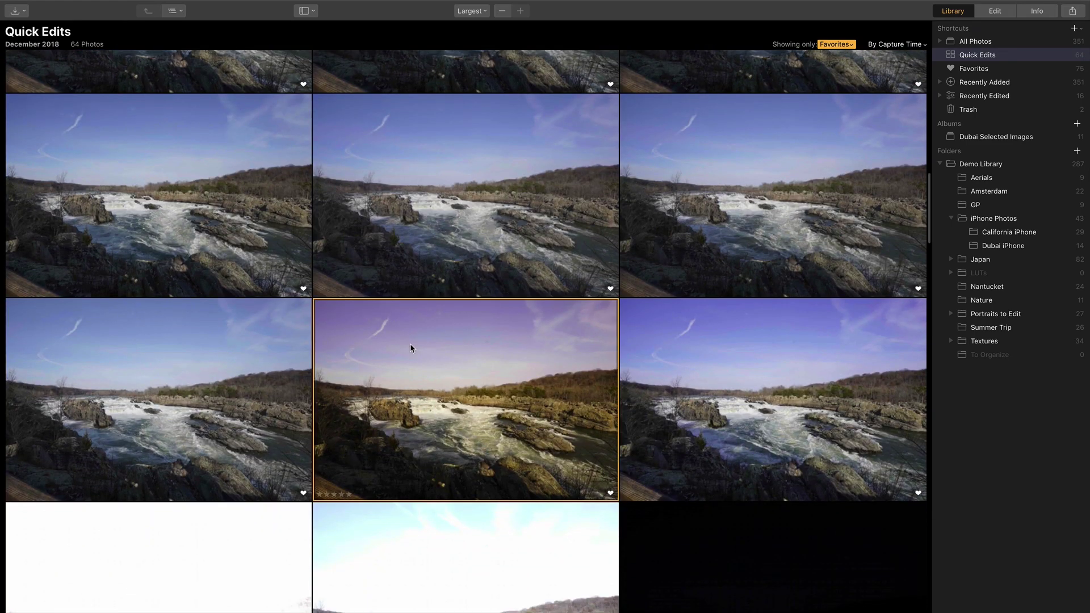
{"action": "key", "text": "5"}
{"action": "left_click", "coordinate": [684, 374]}
{"action": "key", "text": "5"}
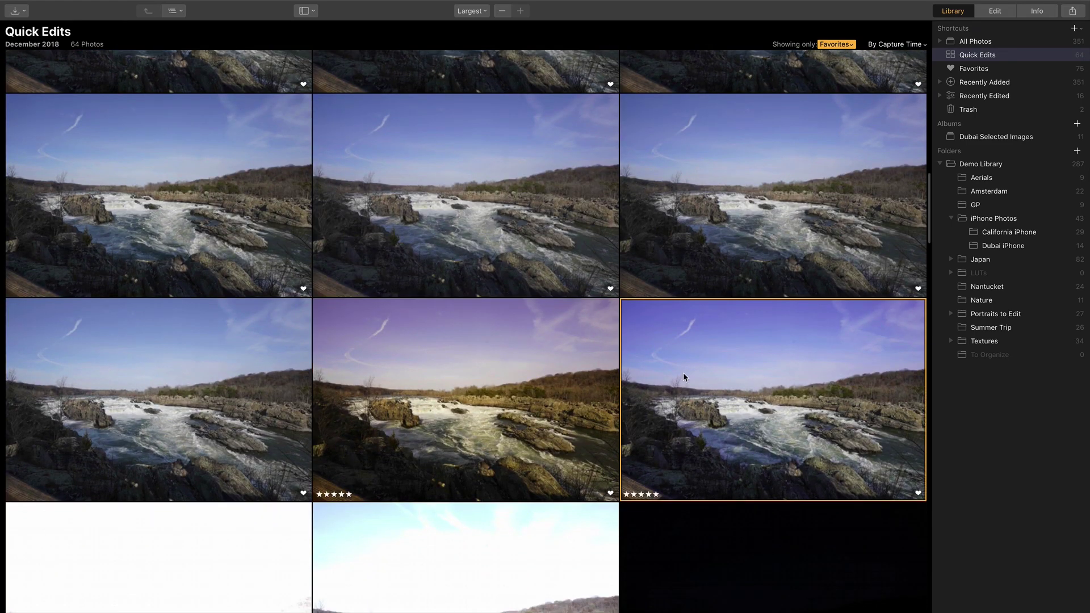
Step: Scroll down to the thistle close-ups and select the first one
{"action": "scroll", "coordinate": [683, 372], "scroll_direction": "down", "scroll_amount": 10}
{"action": "scroll", "coordinate": [683, 372], "scroll_direction": "down", "scroll_amount": 15}
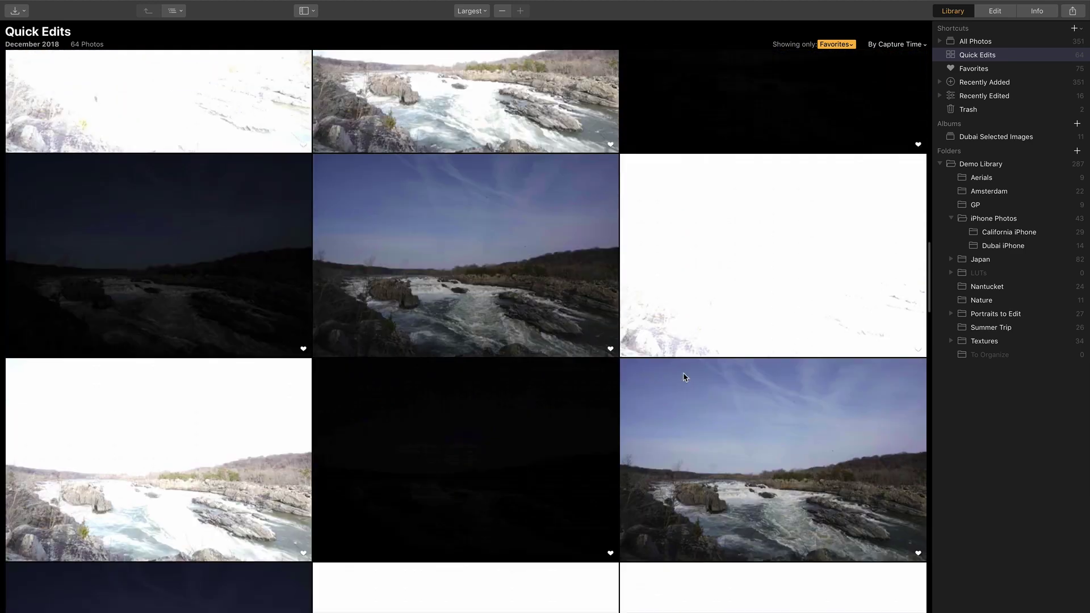
{"action": "scroll", "coordinate": [682, 372], "scroll_direction": "down", "scroll_amount": 8}
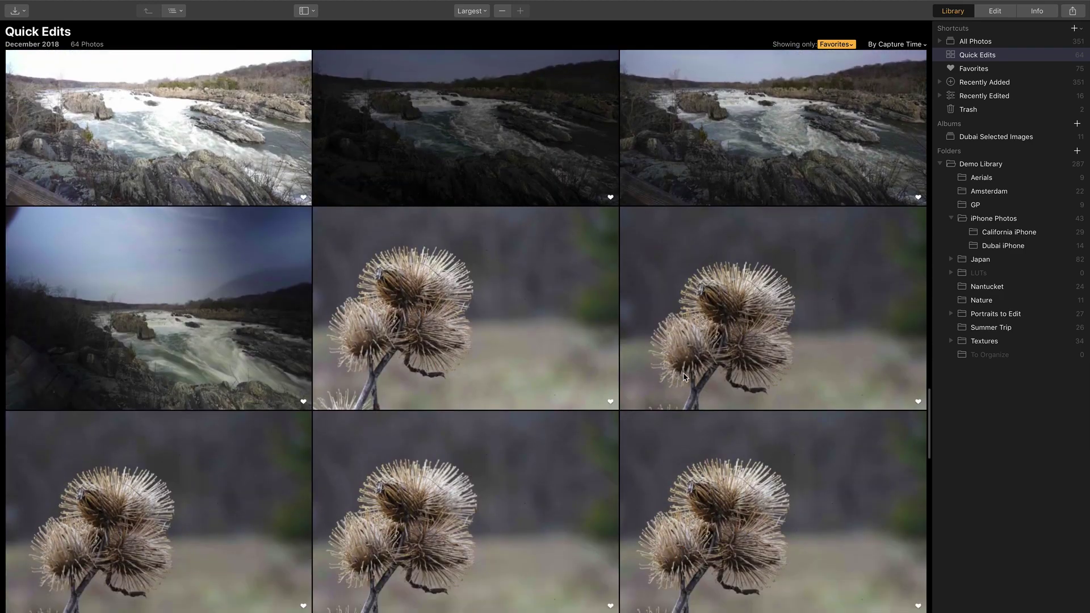
{"action": "left_click", "coordinate": [498, 281]}
Step: Open the thistle photo and rate _DSC0977, _DSC0978 and _DSC0979 five stars
{"action": "double_click", "coordinate": [499, 281]}
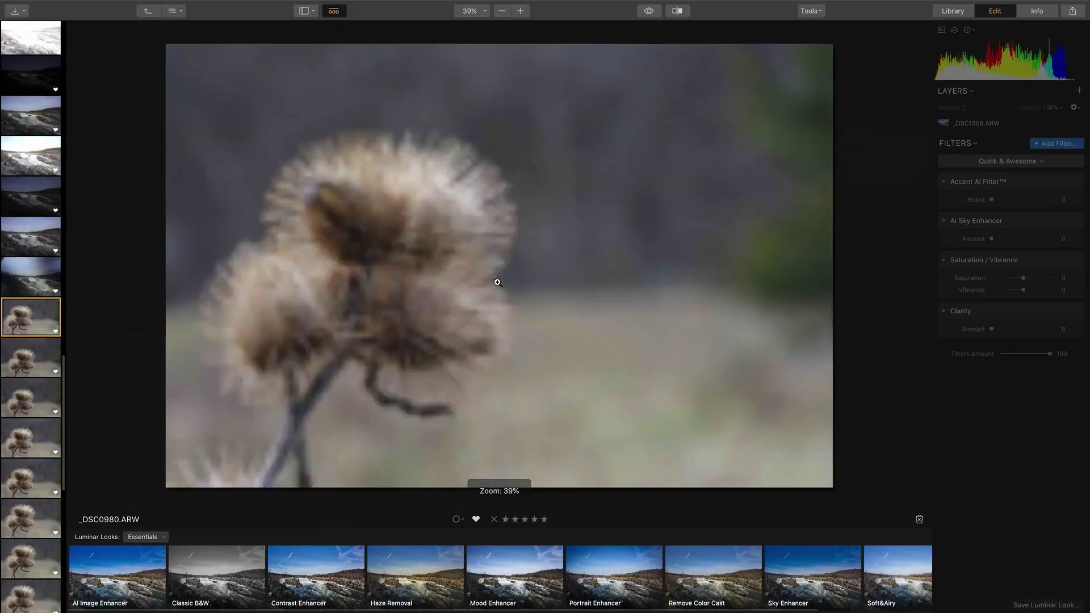
{"action": "key", "text": "Down"}
{"action": "key", "text": "Down"}
{"action": "key", "text": "Down"}
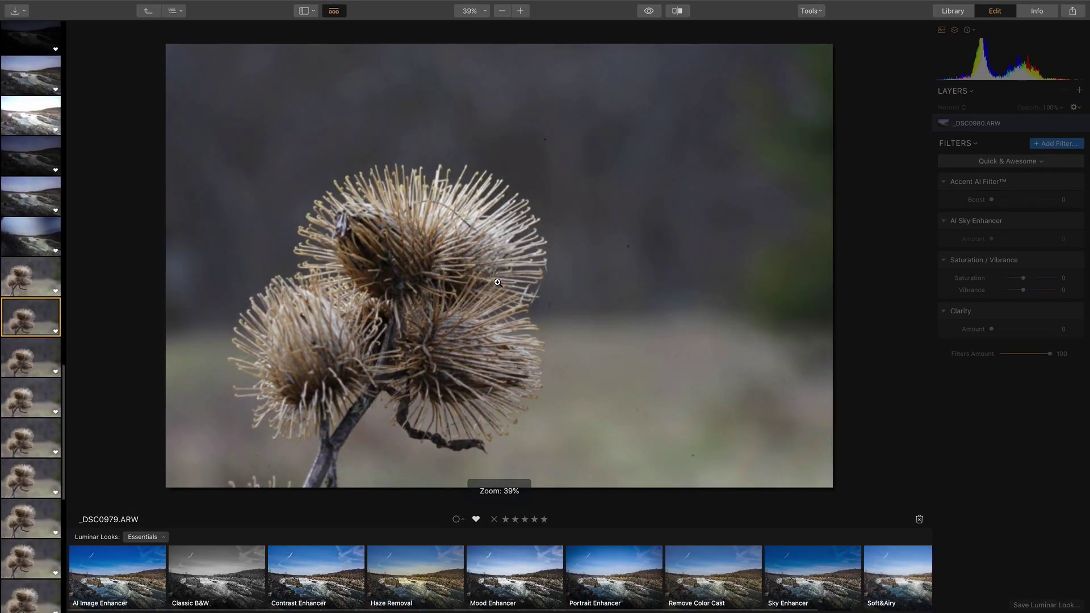
{"action": "key", "text": "Down"}
{"action": "key", "text": "Down"}
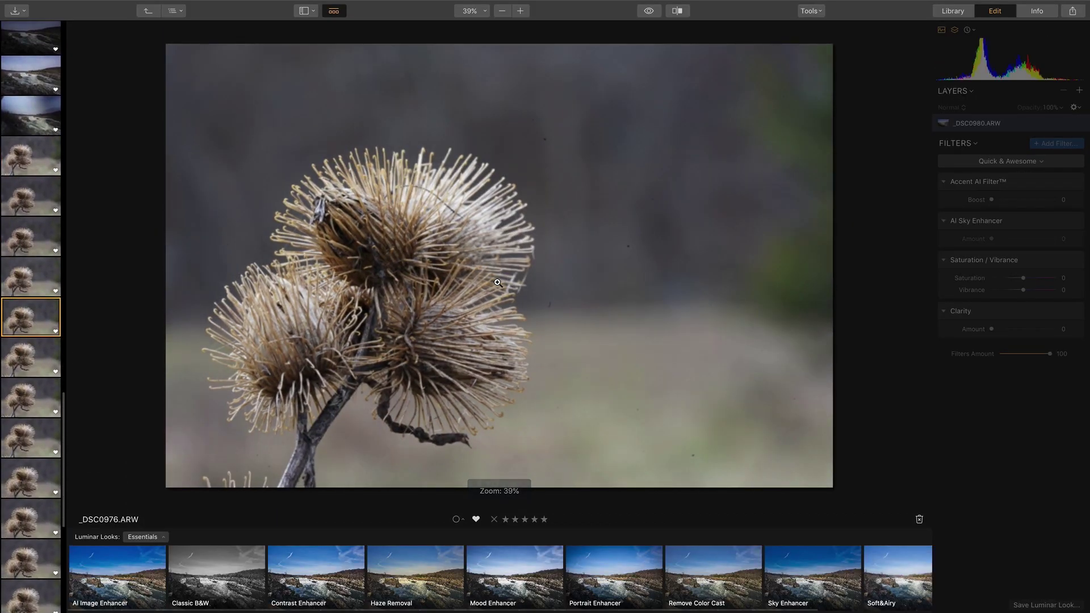
{"action": "key", "text": "Up"}
{"action": "key", "text": "Up"}
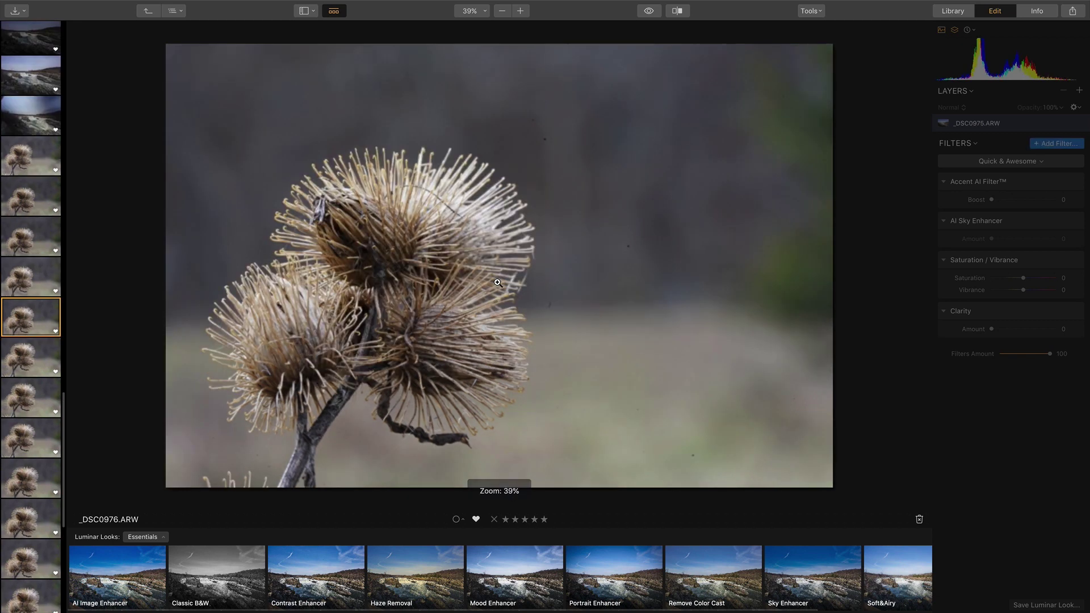
{"action": "key", "text": "5"}
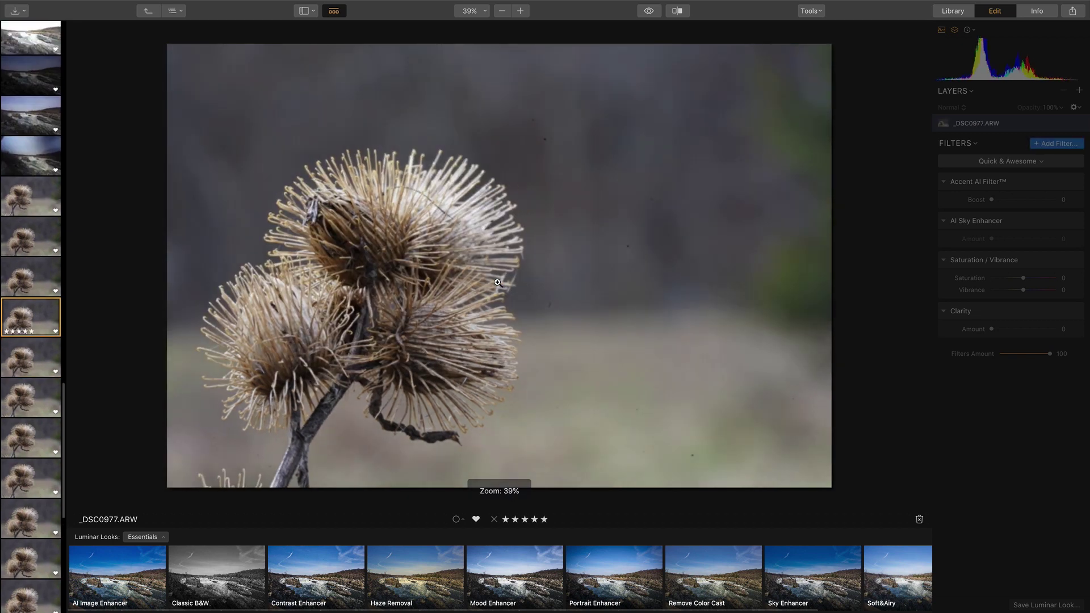
{"action": "key", "text": "Up"}
{"action": "key", "text": "5"}
{"action": "key", "text": "Up"}
{"action": "key", "text": "5"}
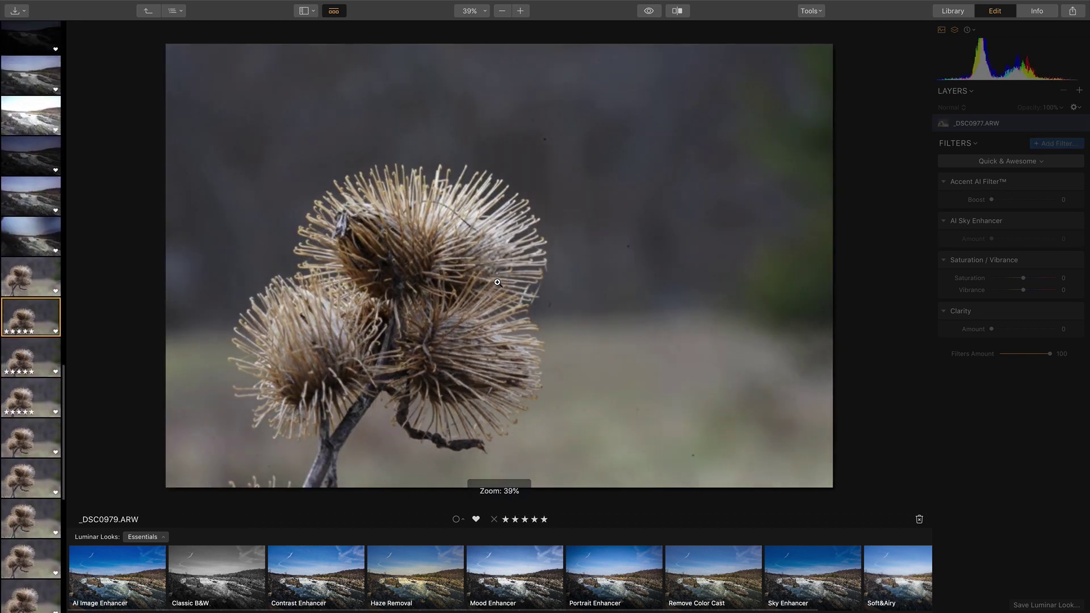
Step: Return to the Library thumbnail grid of favorites
{"action": "scroll", "coordinate": [18, 391], "scroll_direction": "down", "scroll_amount": 6}
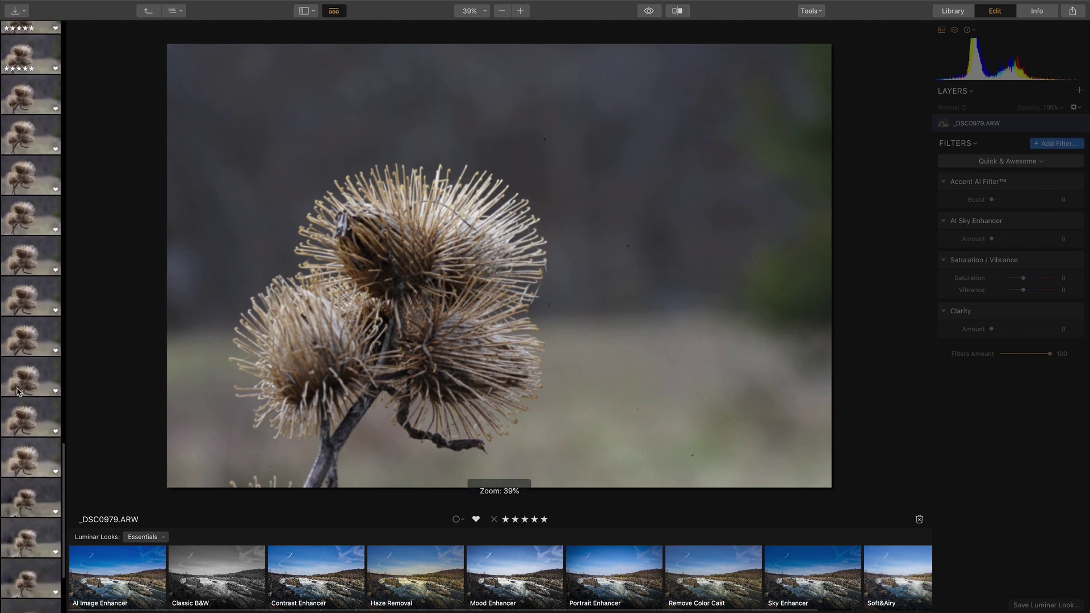
{"action": "scroll", "coordinate": [18, 391], "scroll_direction": "down", "scroll_amount": 2}
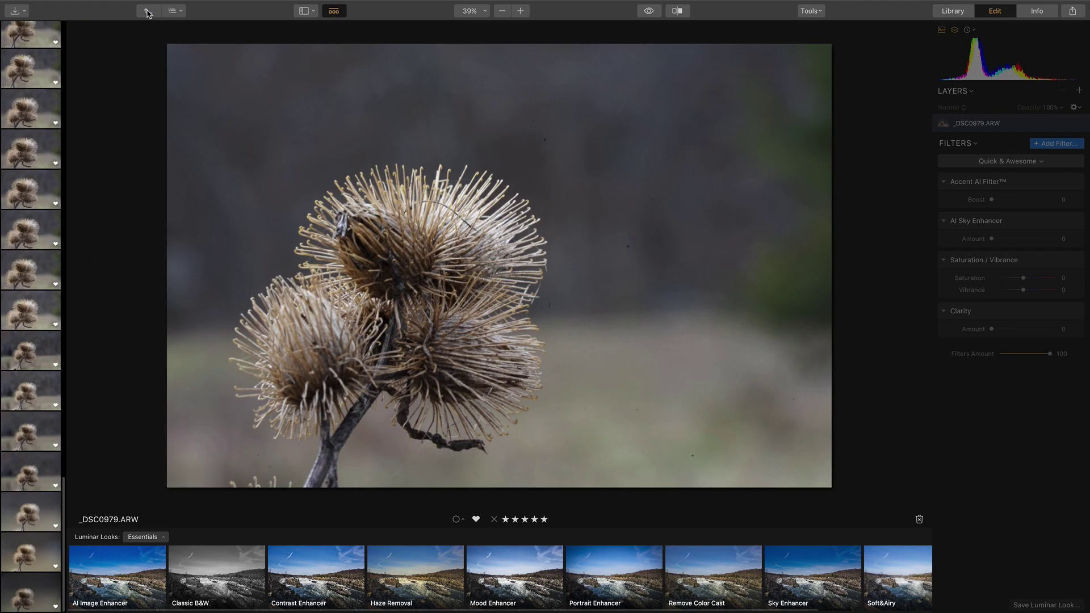
{"action": "left_click", "coordinate": [148, 11]}
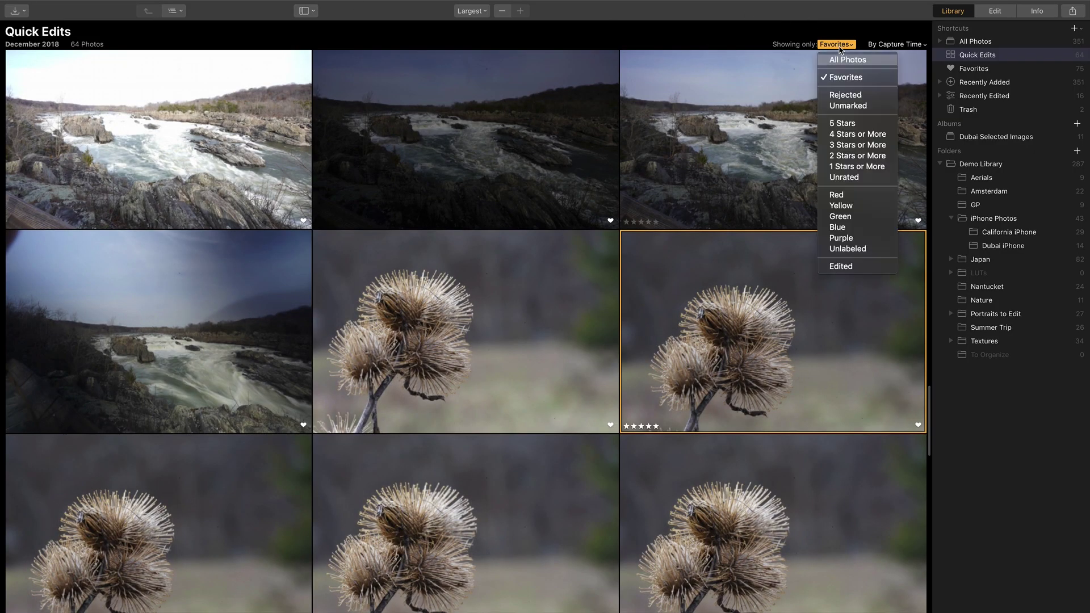
Step: Filter Quick Edits to 5 Stars, leaving the seven top-rated photos
{"action": "left_click", "coordinate": [849, 124]}
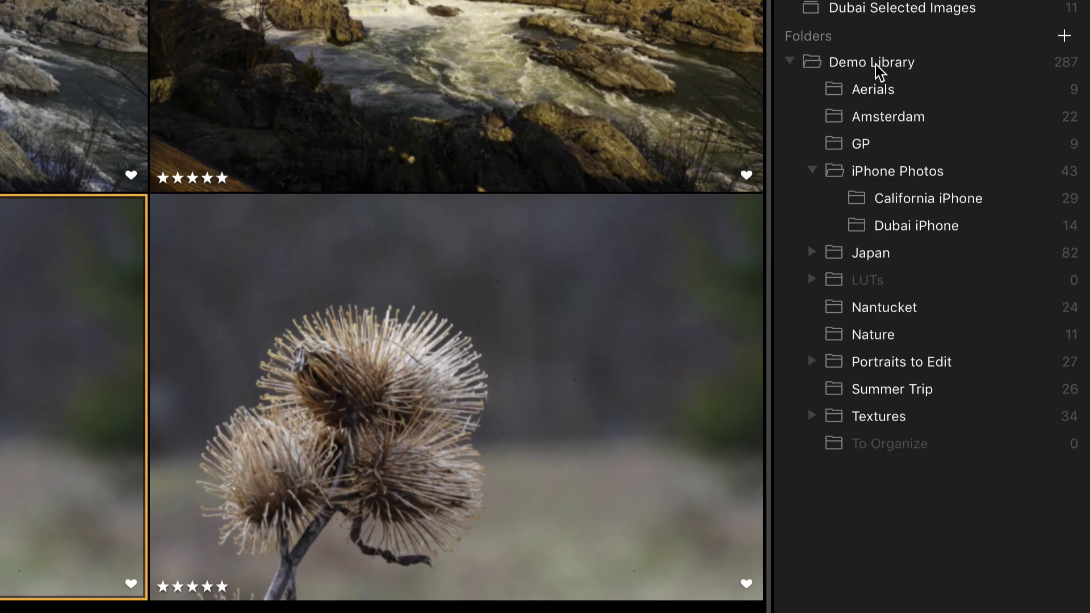
{"action": "right_click", "coordinate": [877, 65]}
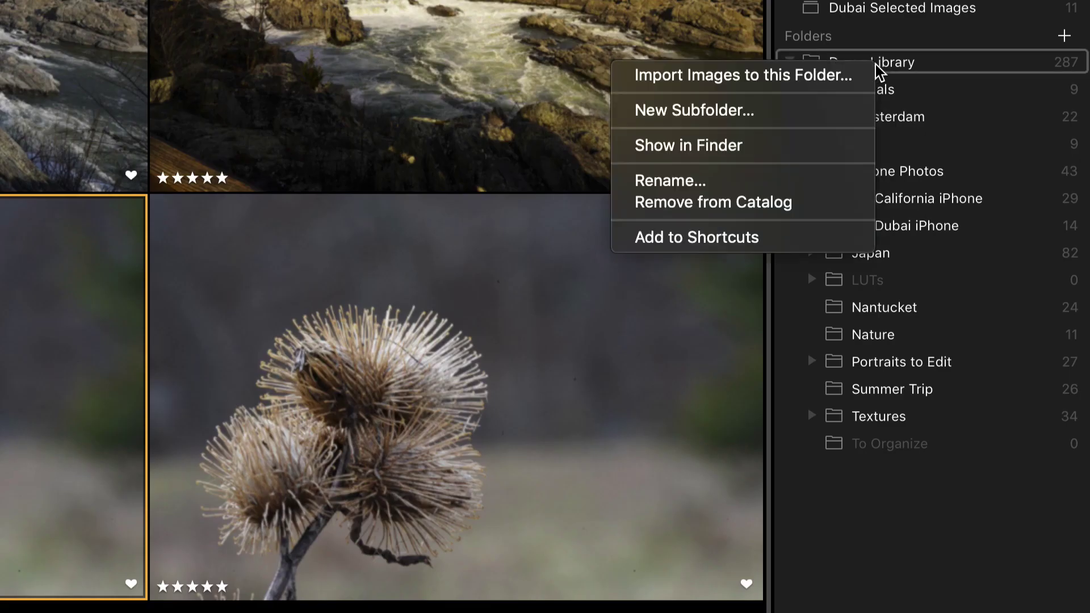
Step: Add a new subfolder under Demo Library and rename it 'Great Falls'
{"action": "left_click", "coordinate": [827, 121]}
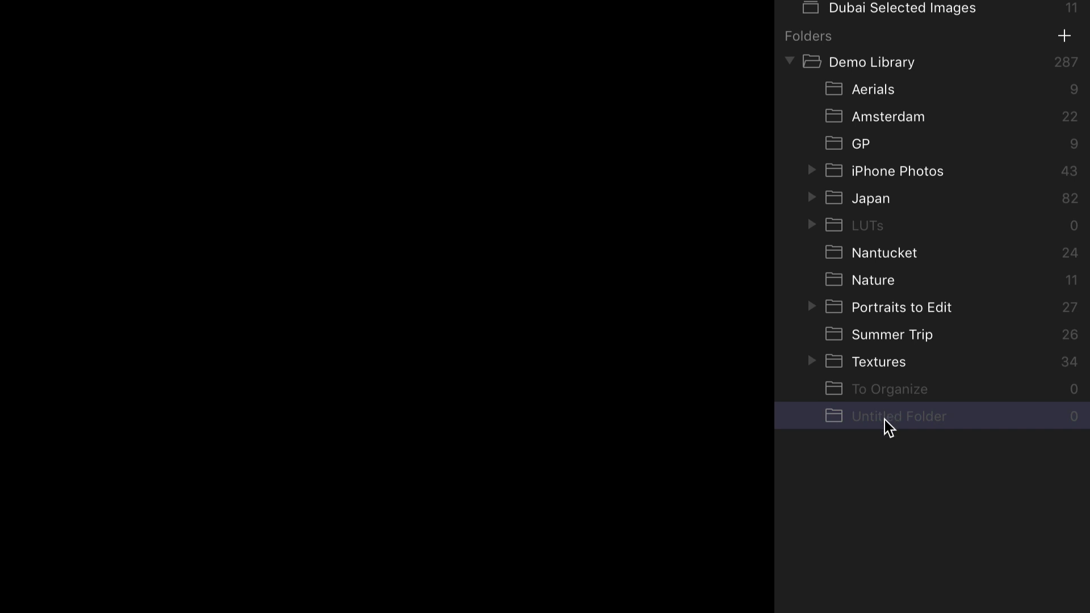
{"action": "right_click", "coordinate": [888, 427]}
{"action": "left_click", "coordinate": [827, 532]}
{"action": "type", "text": "Great "}
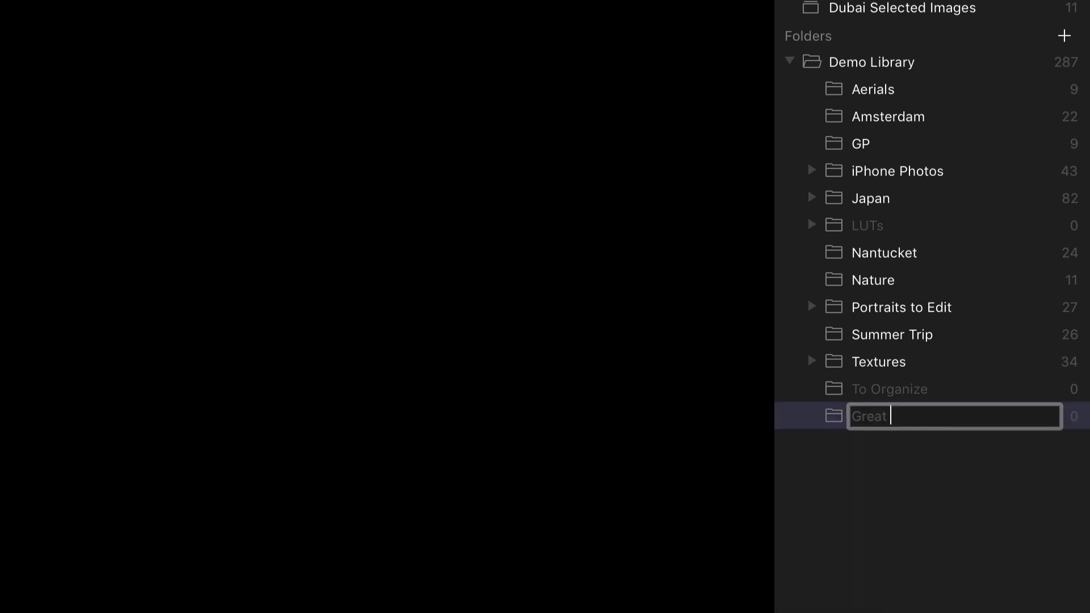
{"action": "type", "text": "Falls"}
{"action": "key", "text": "Return"}
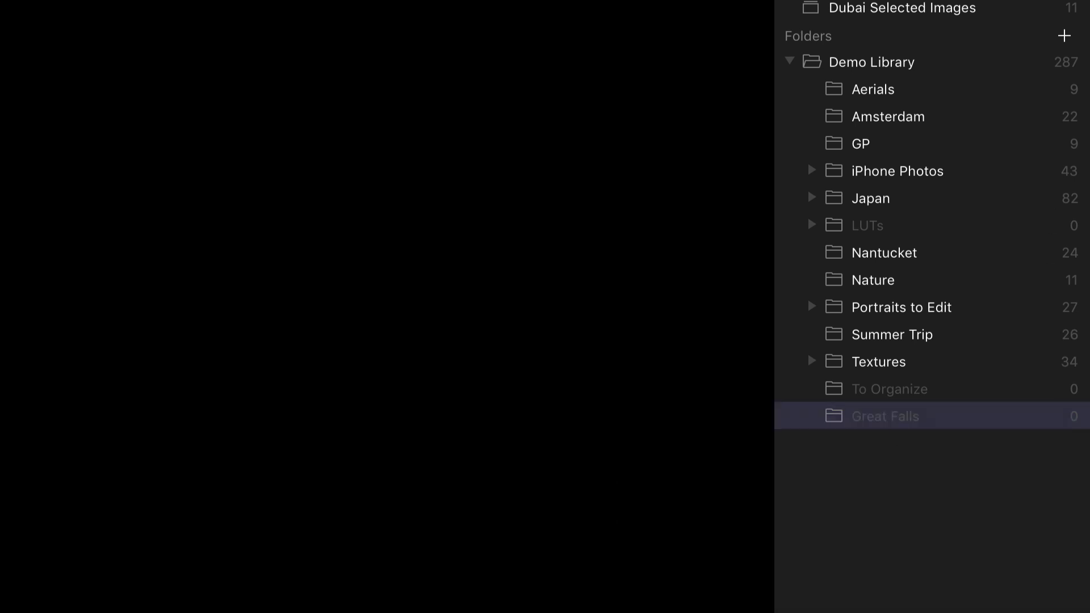
{"action": "left_click", "coordinate": [994, 57]}
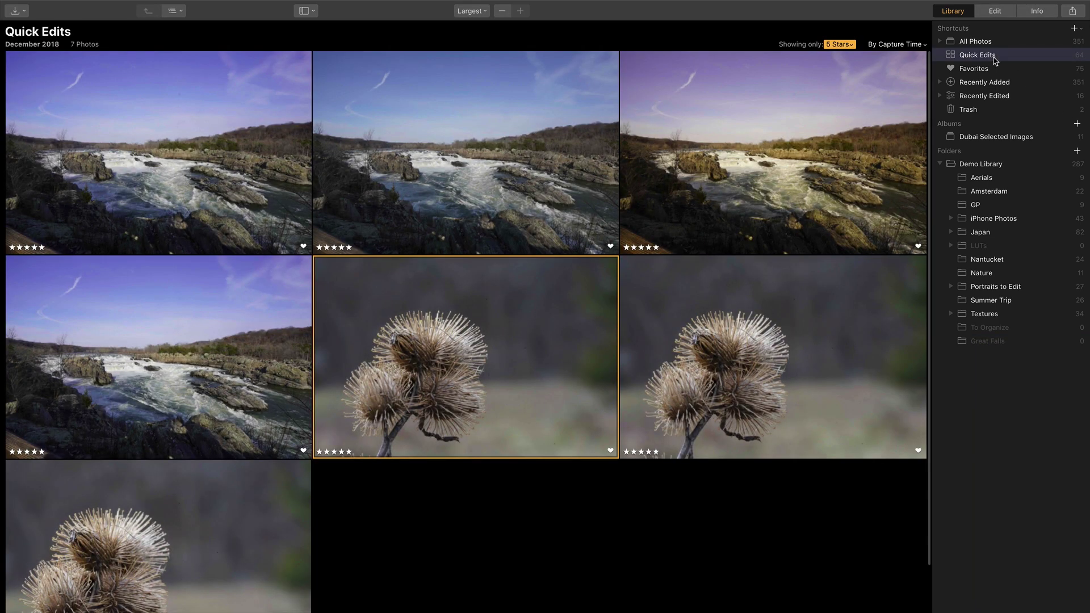
Step: Select all seven five-star Quick Edits photos and drop them onto the Great Falls folder
{"action": "key", "text": "super+a"}
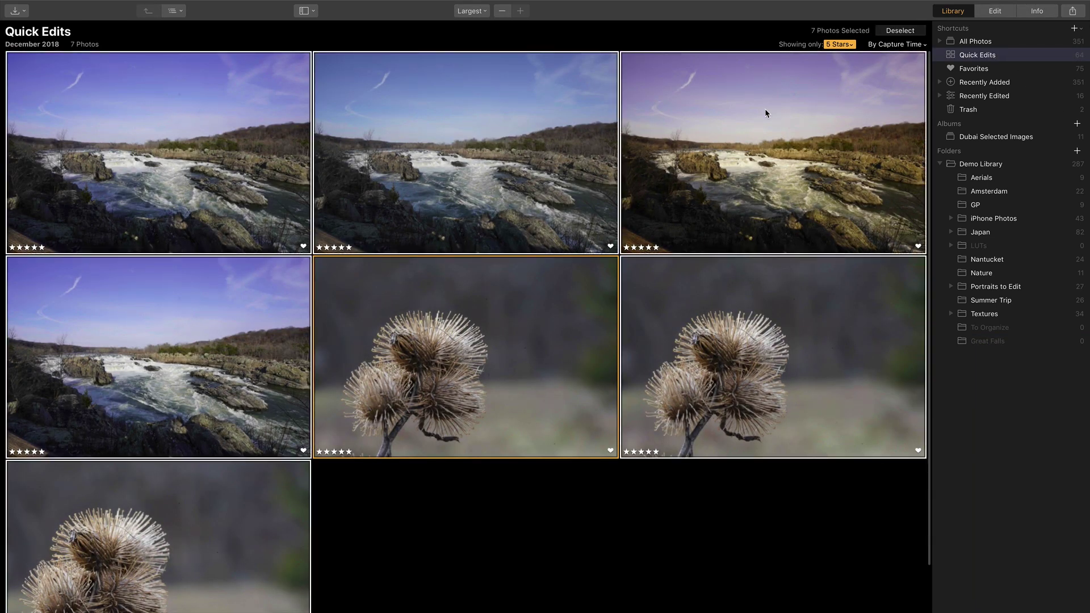
{"action": "left_click_drag", "start_coordinate": [765, 108], "coordinate": [999, 347]}
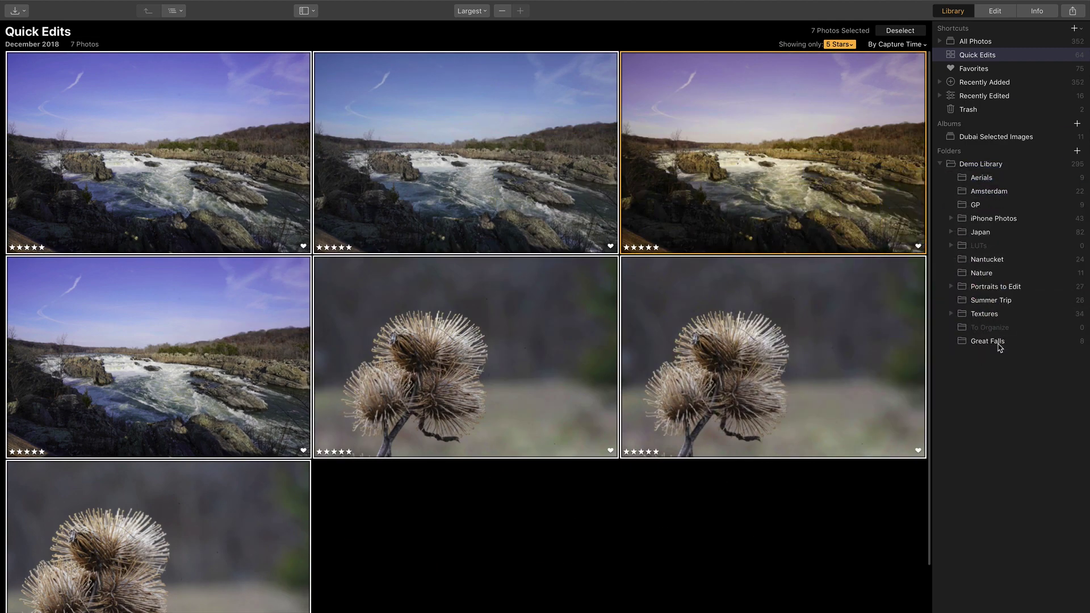